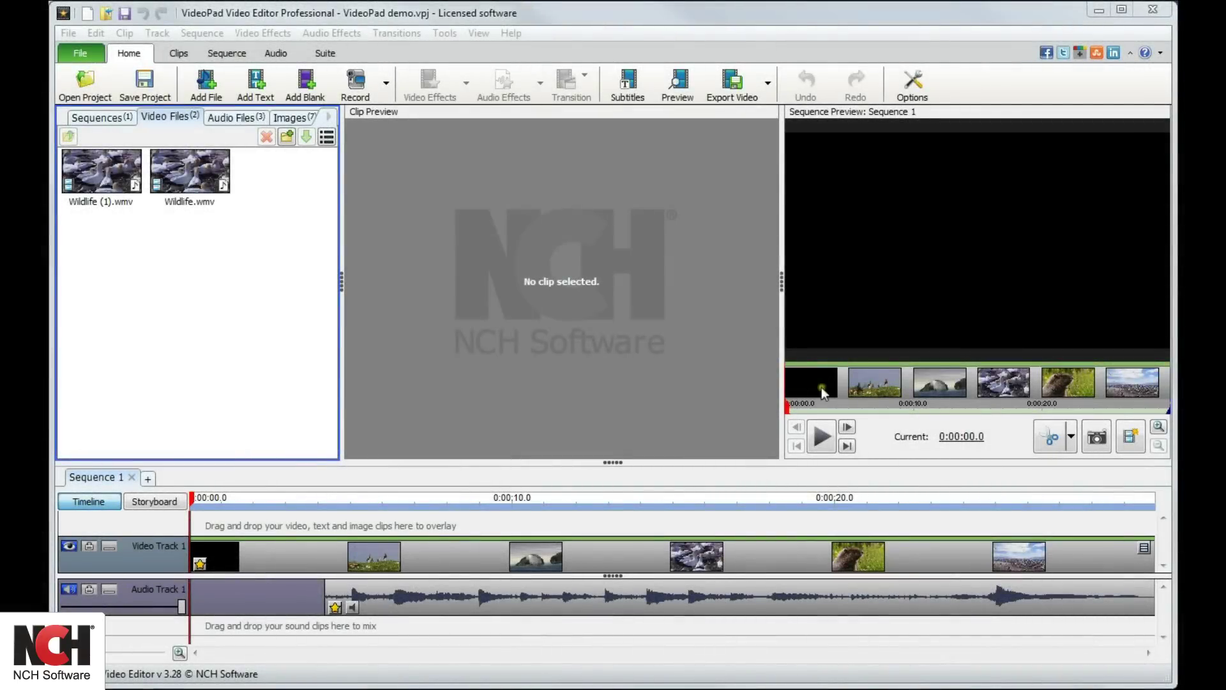
Step: Preview Wildlife (1).wmv, scrubbing the clip to the running horses and the sequence to the seals frame
key("Right")
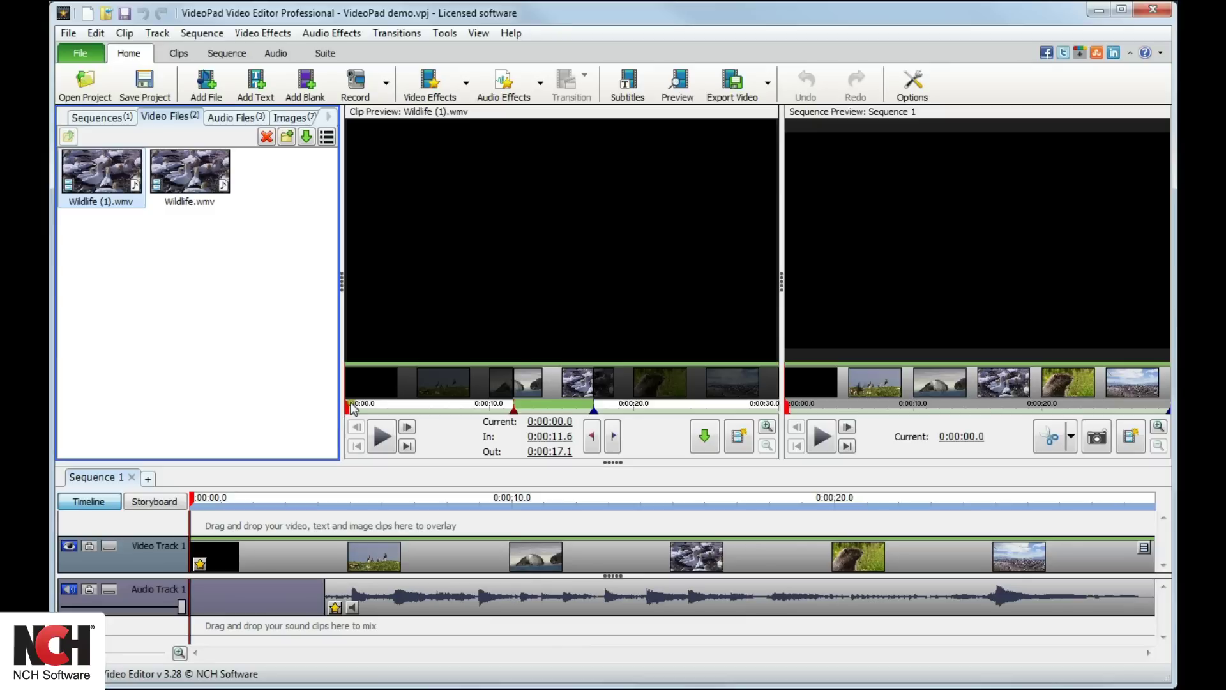
left_click_drag(353, 409, 550, 407)
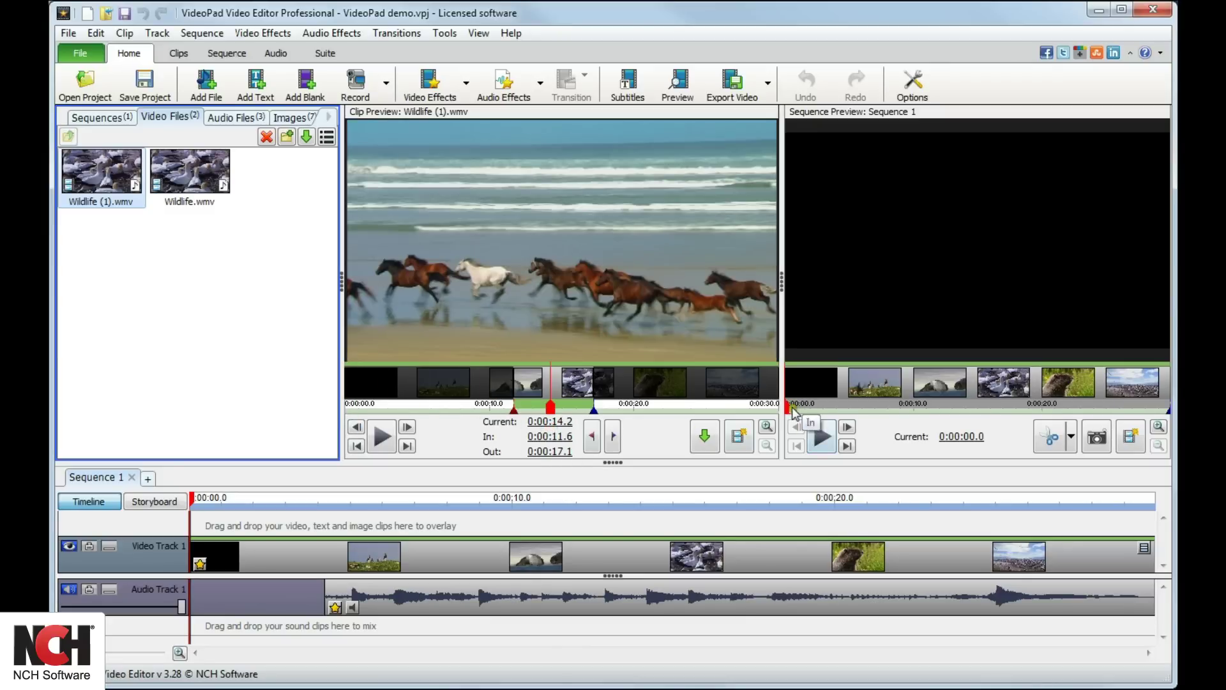
left_click_drag(789, 410, 901, 426)
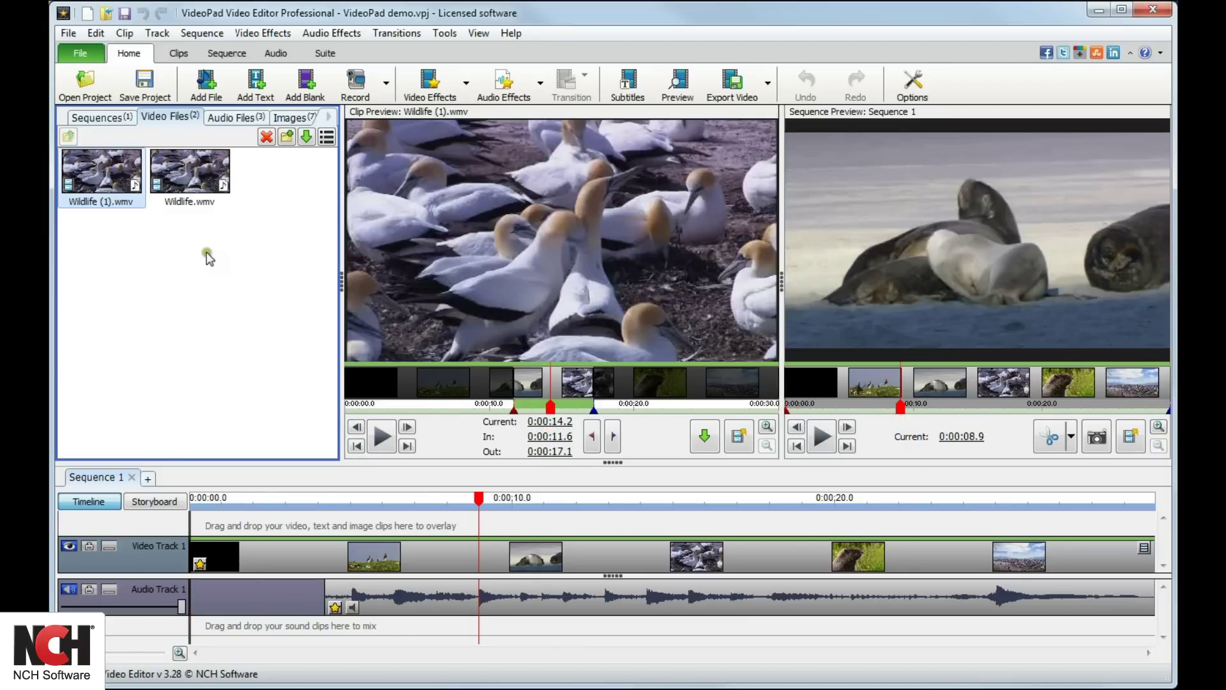
Step: Import the 'feelin good' track from the Music library into the project's Audio Files
left_click(206, 86)
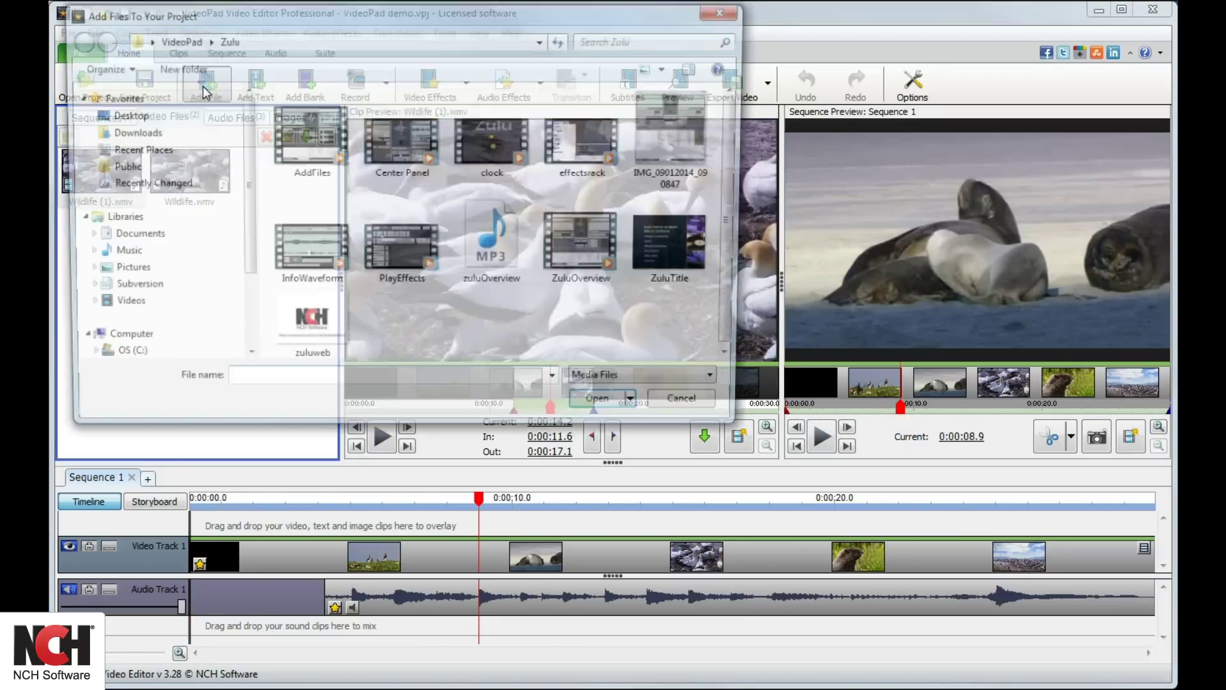
left_click(116, 255)
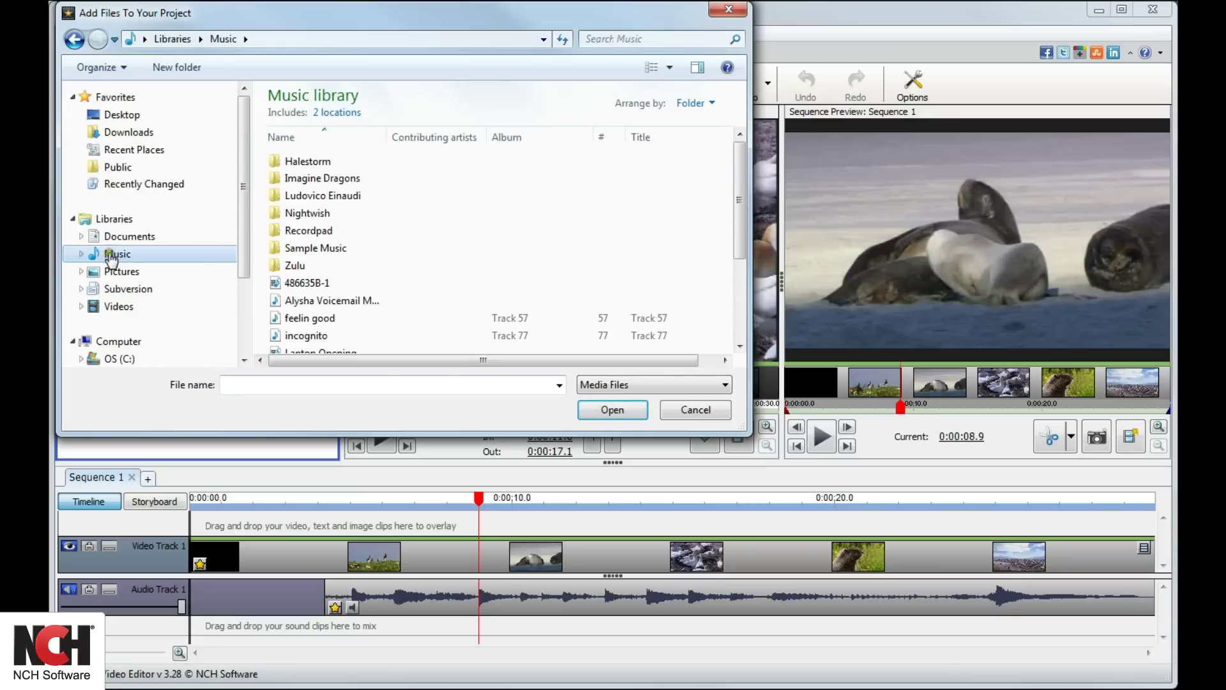
left_click(300, 318)
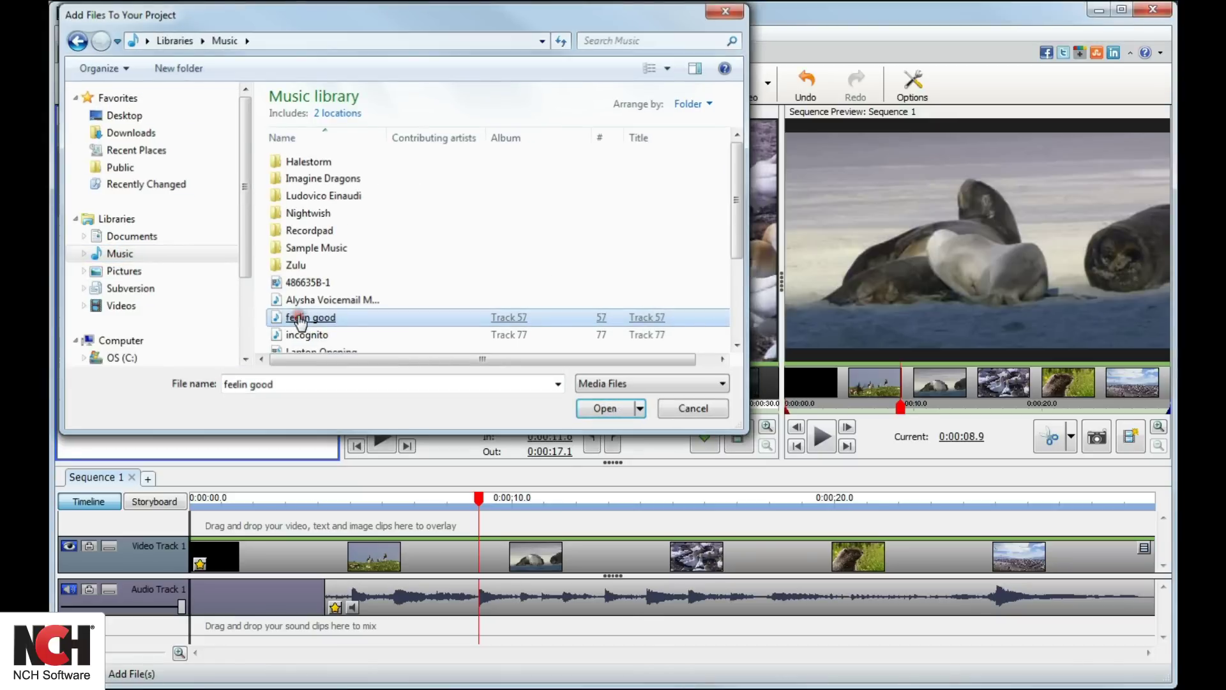
double_click(300, 319)
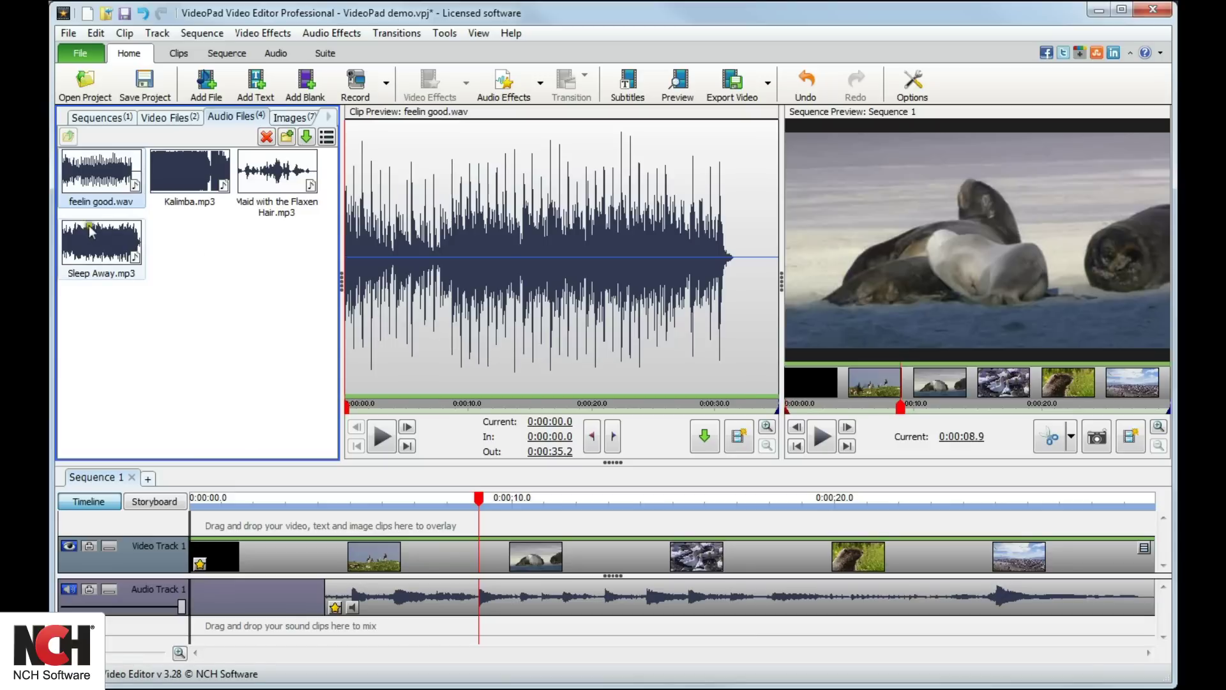
Step: Put Sleep Away.mp3 on an audio track and Maid with the Flaxen Hair.mp3 on a new track below
left_click_drag(88, 245, 174, 625)
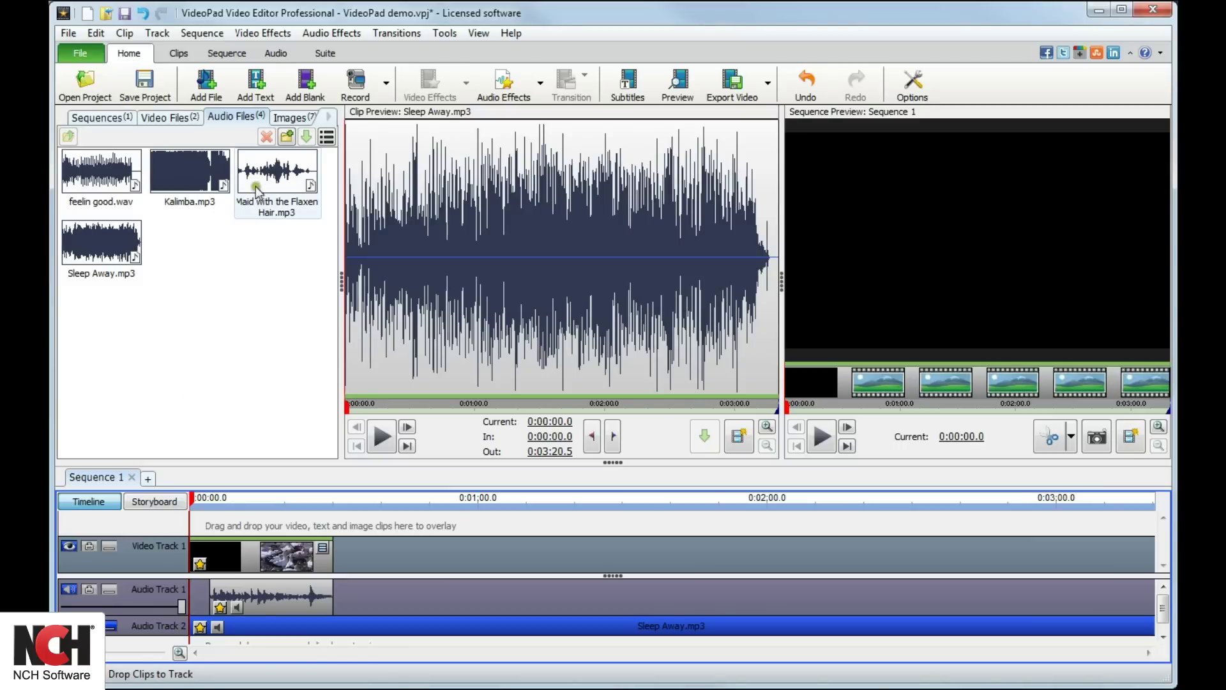
left_click_drag(276, 171, 416, 637)
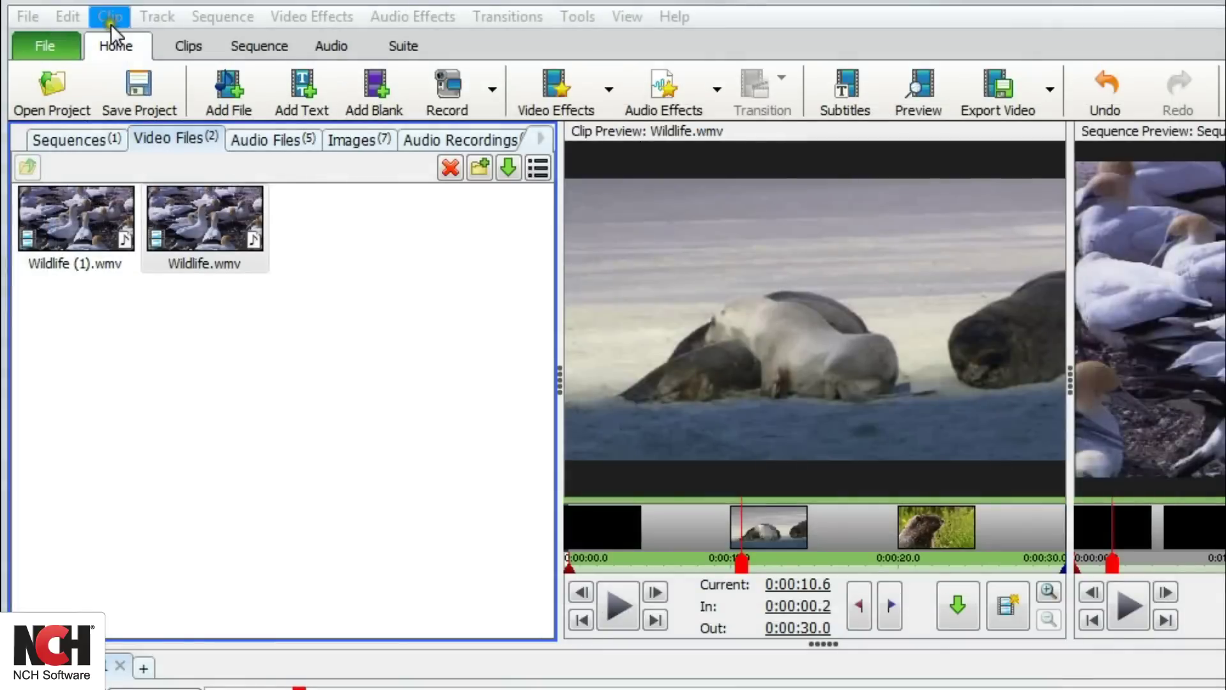
Step: Launch the Narration window from Clip > Record > Narrate..., set to record My Audio into Music
left_click(110, 19)
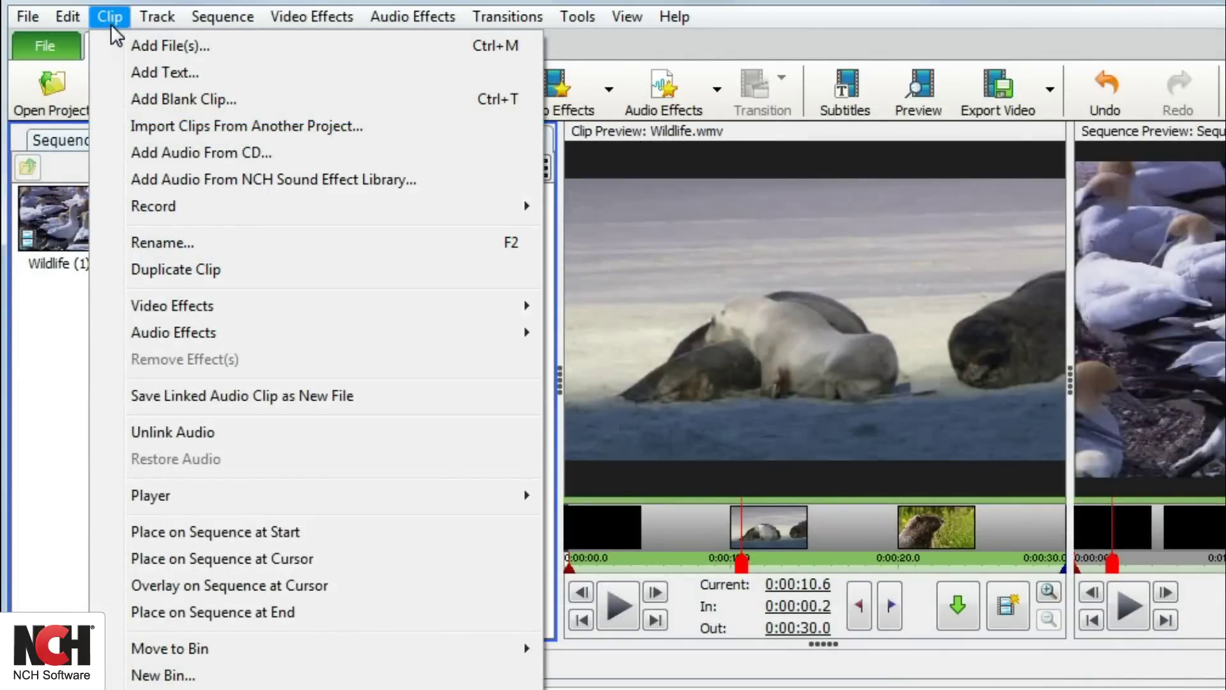
mouse_move(136, 211)
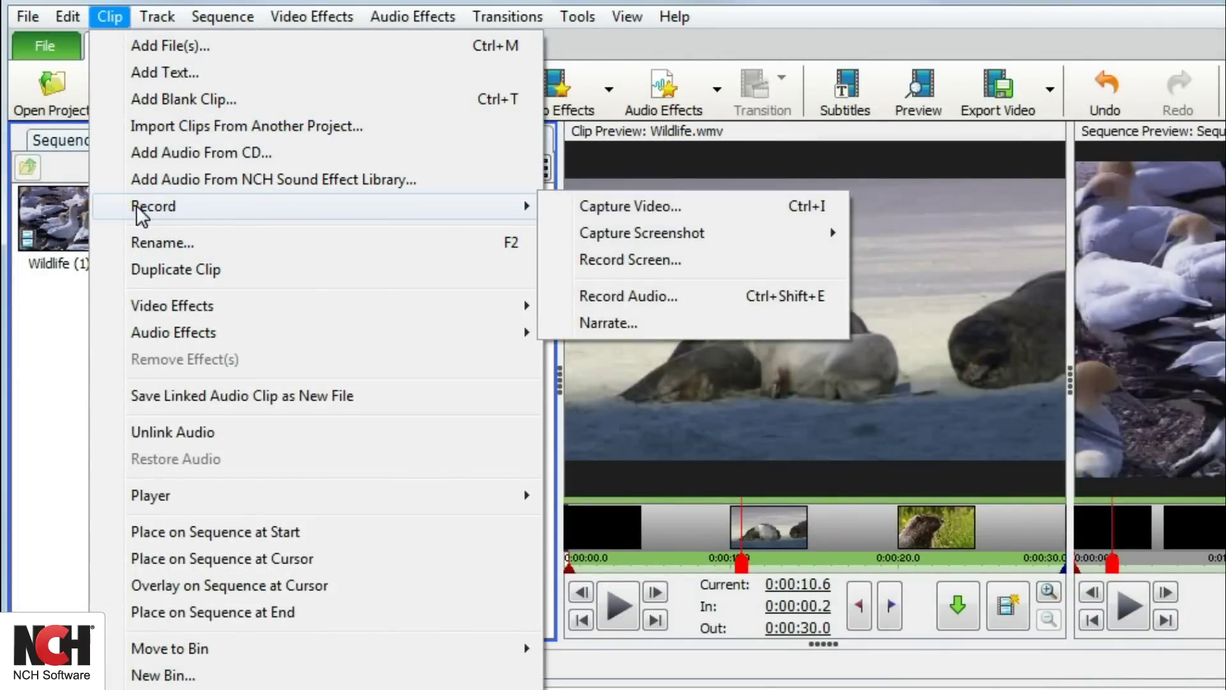
left_click(611, 323)
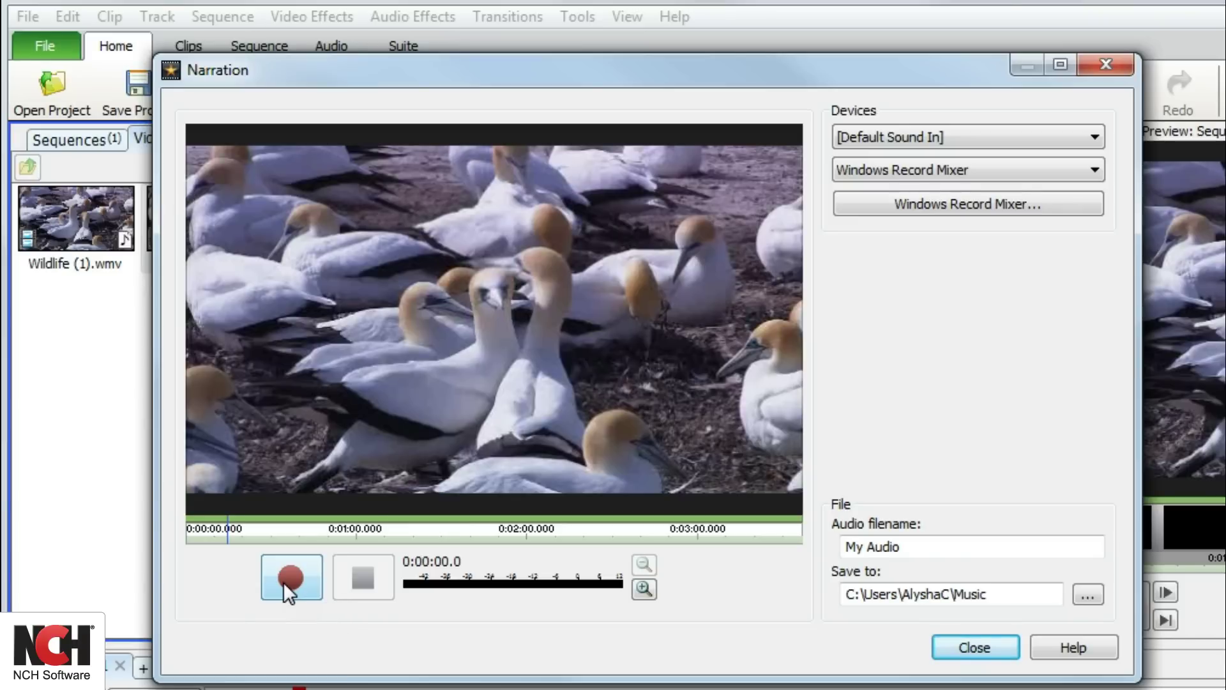
Step: Record two narration takes over the video, ending with My Audio - 0007.wav, then close the recorder
left_click(282, 581)
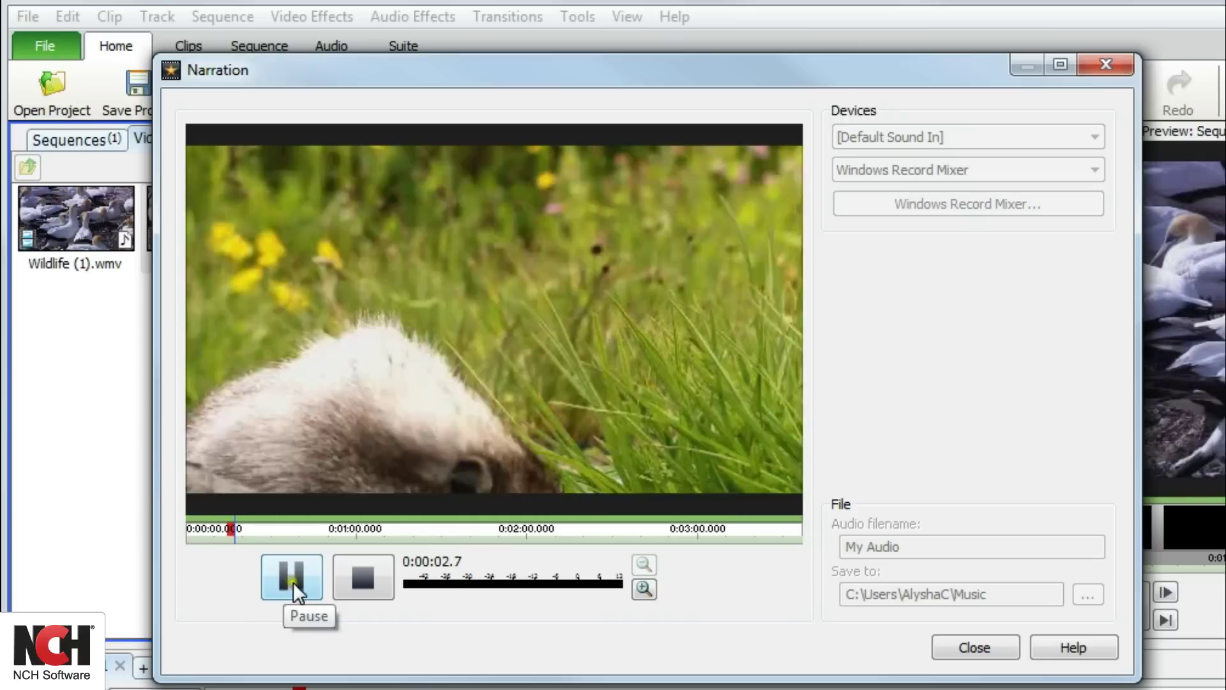
left_click(356, 574)
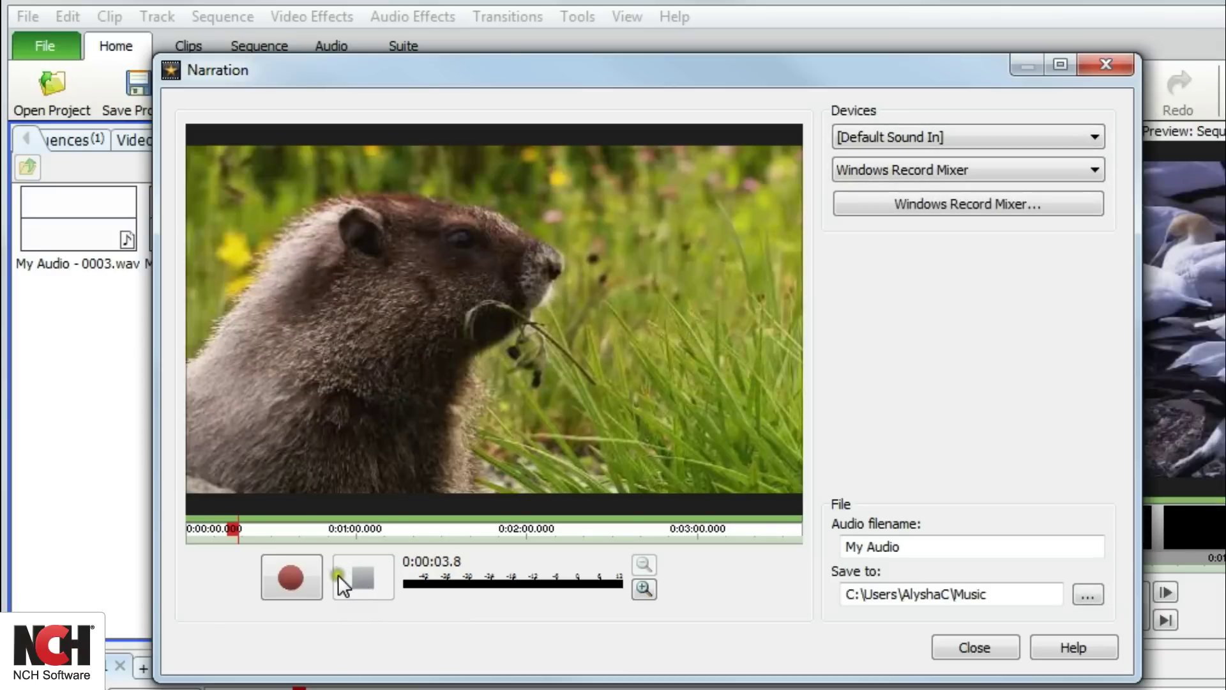
left_click(281, 581)
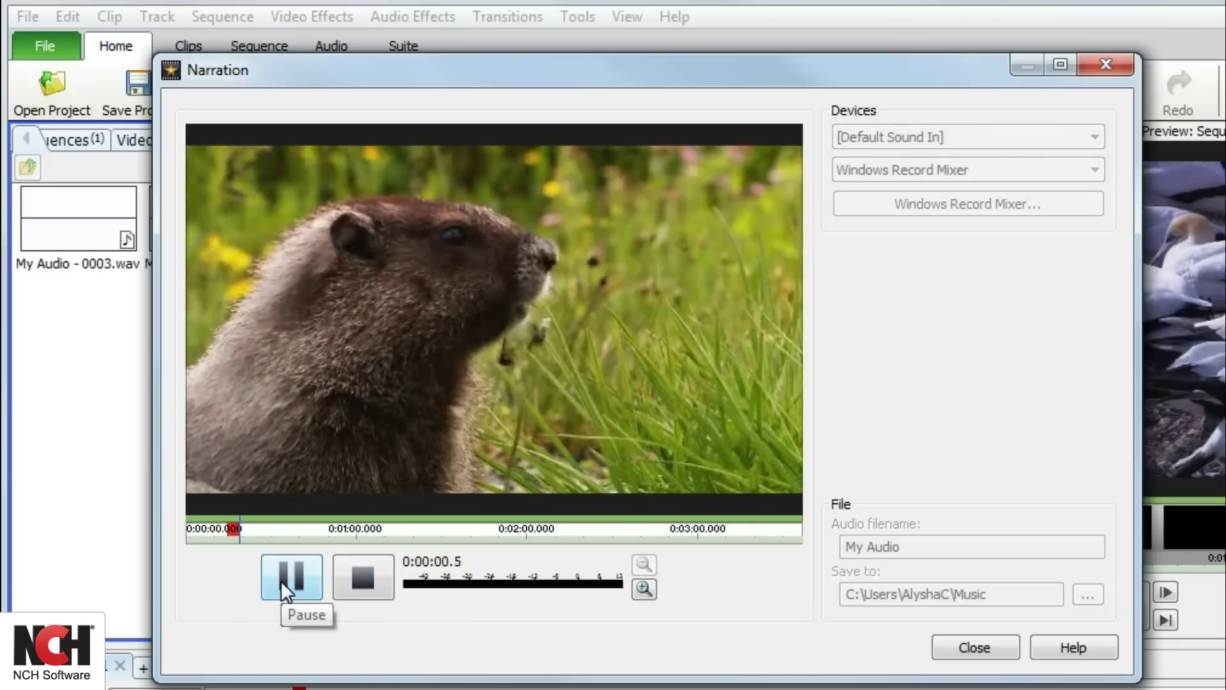
left_click(356, 573)
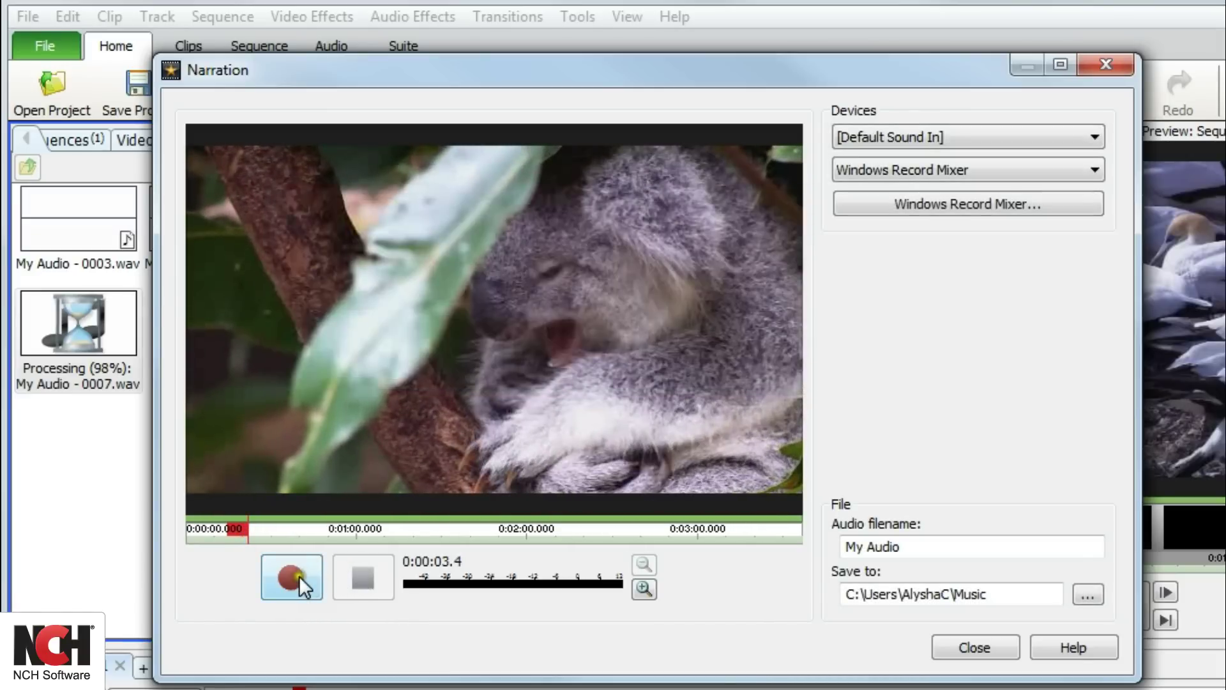
left_click(974, 645)
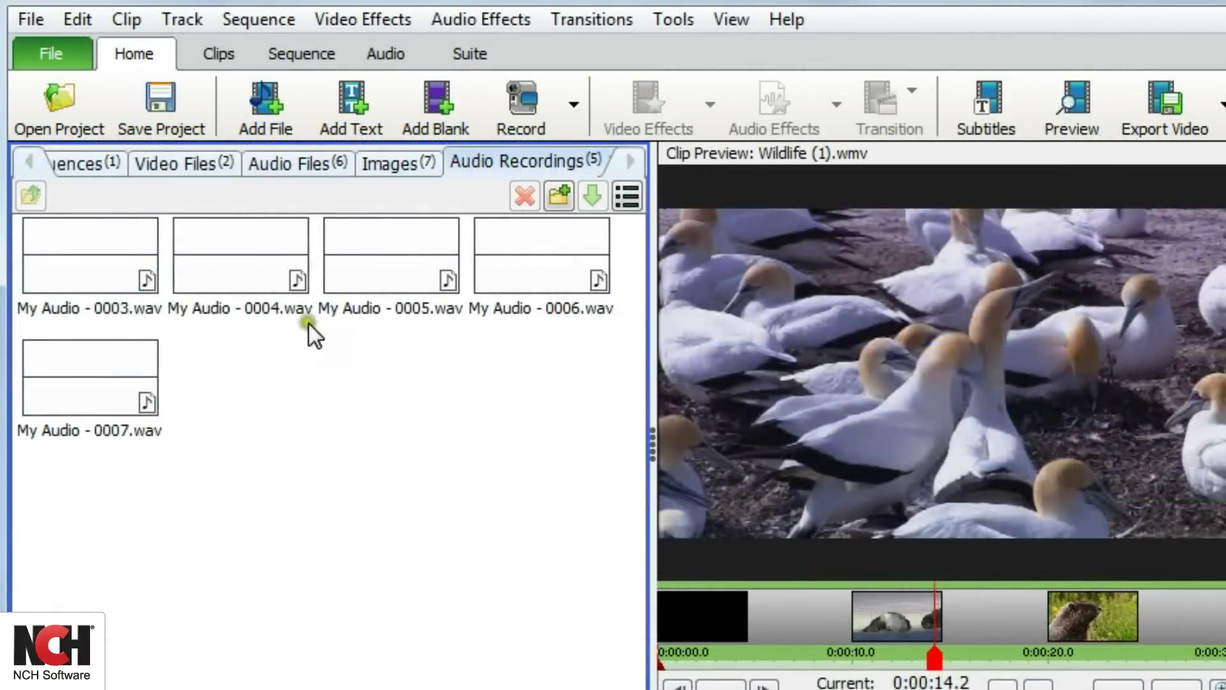
left_click(129, 25)
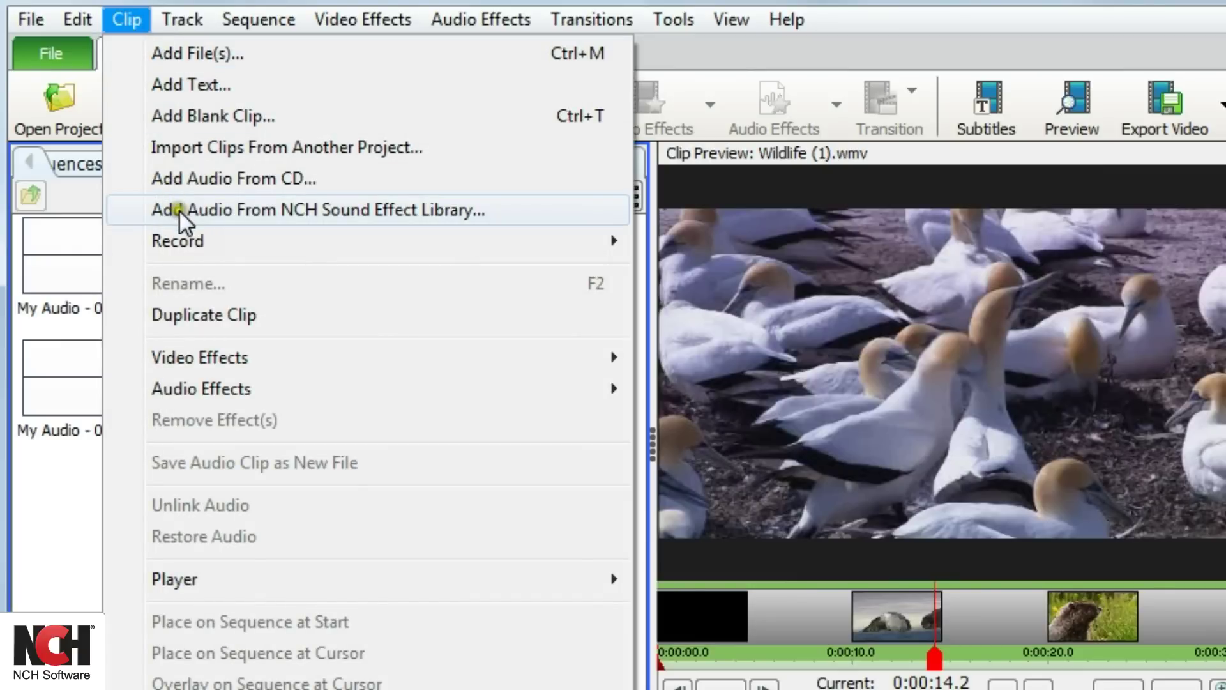
Step: Preview and download 'board jam' from the NCH Sound Library's music/rock category, then close the library
left_click(335, 213)
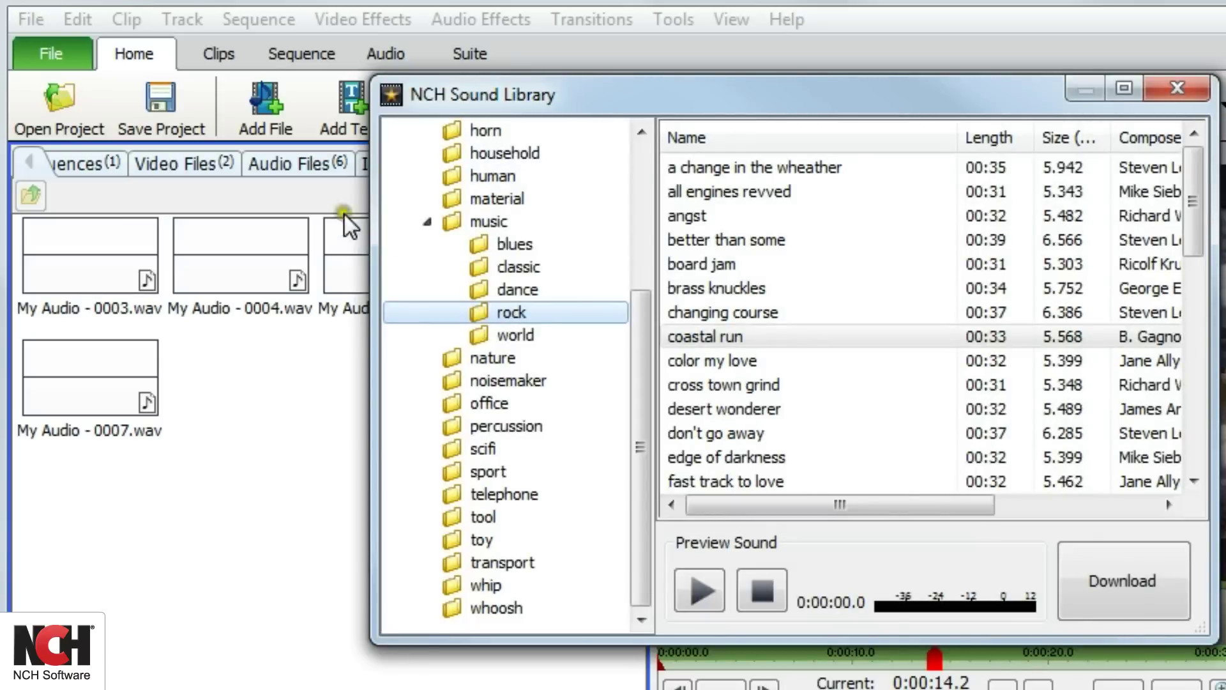
left_click(700, 264)
left_click(705, 576)
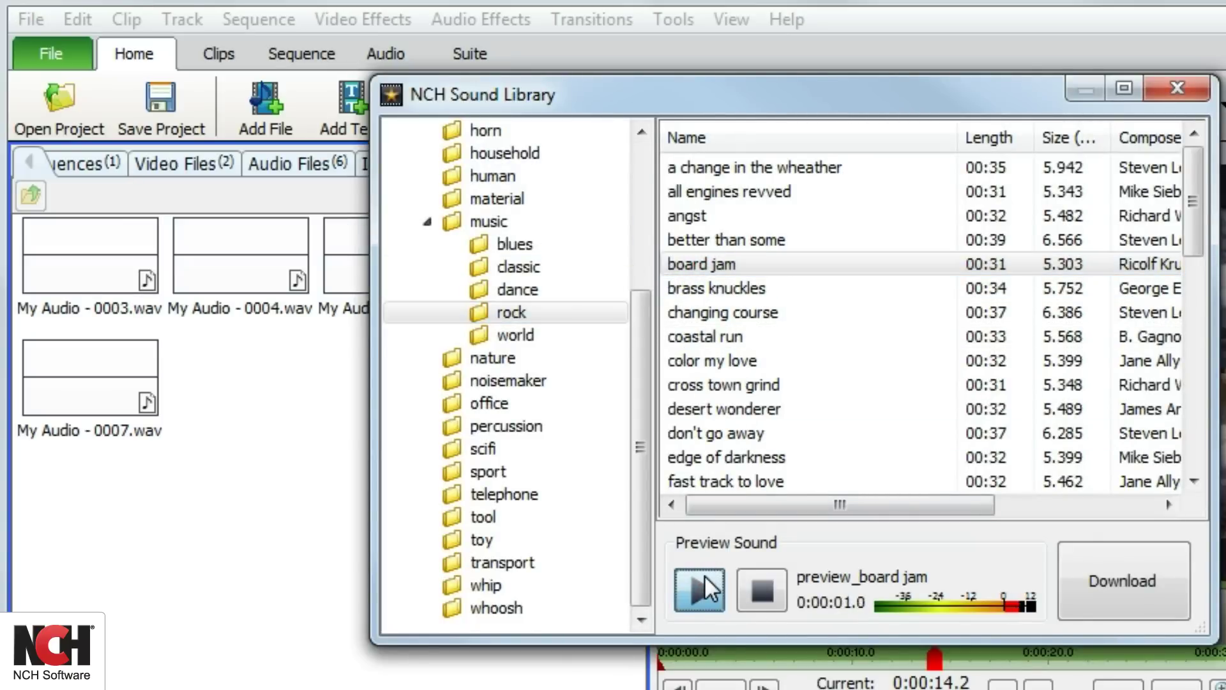
left_click(747, 591)
left_click(1105, 569)
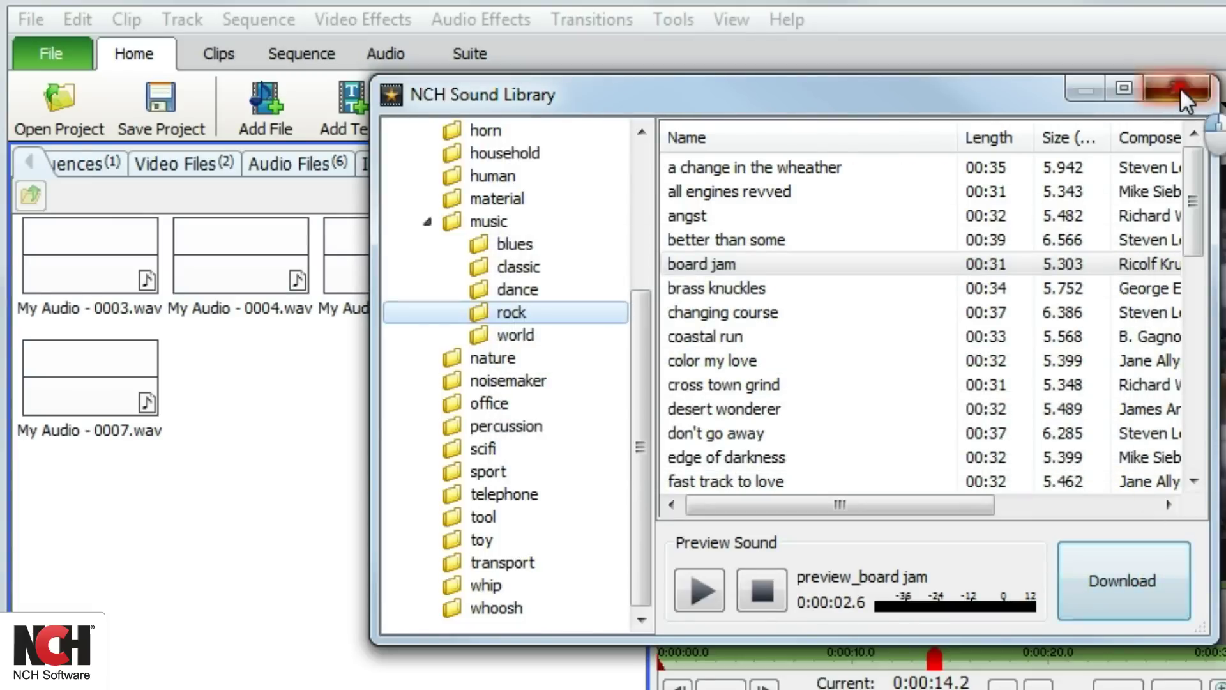
left_click(1179, 88)
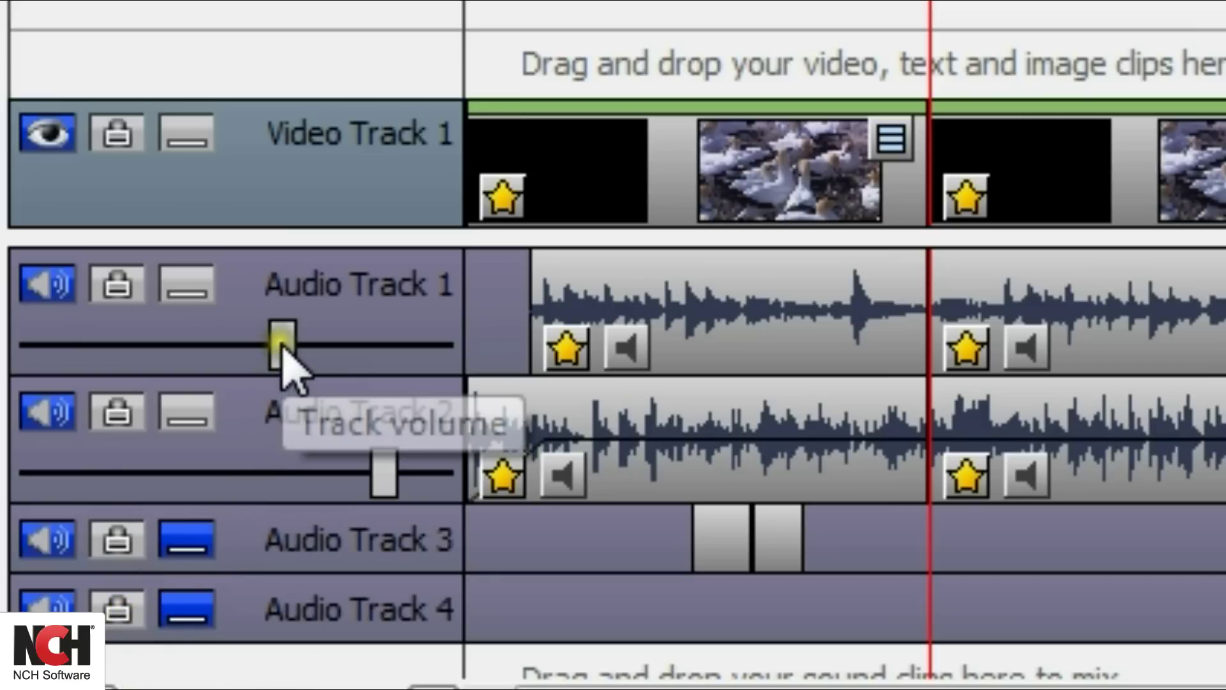
Step: Raise Audio Track 1's volume, lower Audio Track 2 to 57%, and set the music clip's volume to about 25%
left_click_drag(282, 349, 384, 352)
left_click_drag(380, 474, 287, 476)
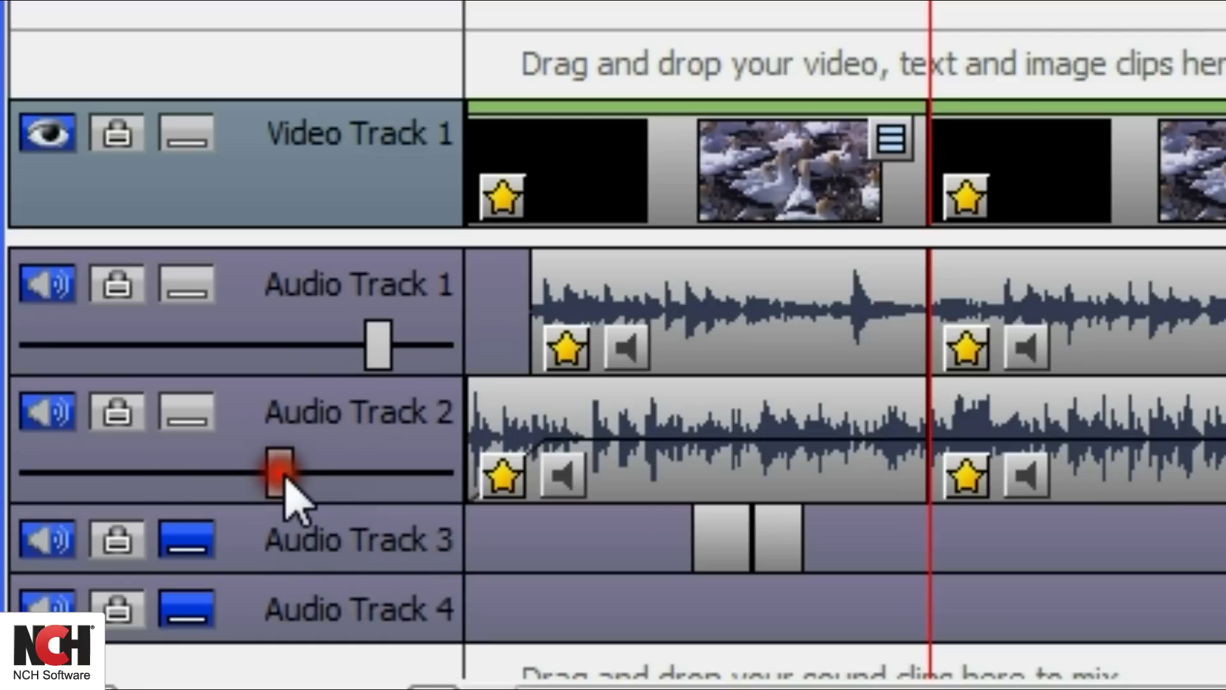
left_click(625, 352)
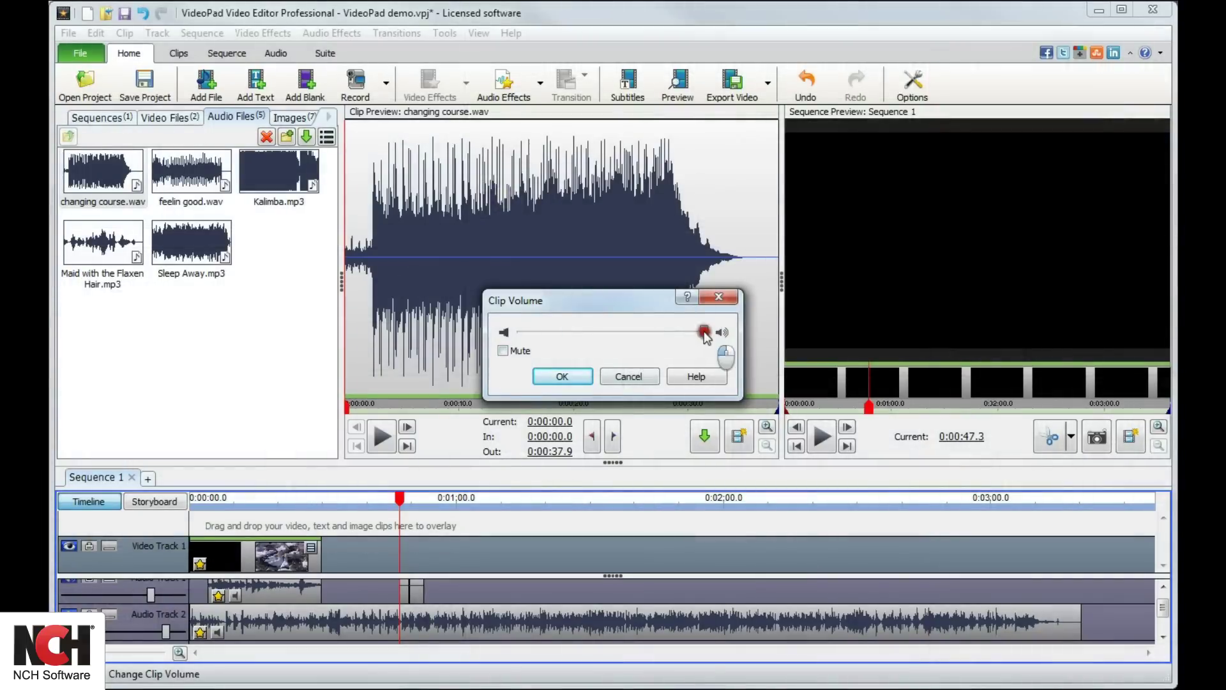
left_click_drag(704, 331, 575, 333)
left_click(565, 375)
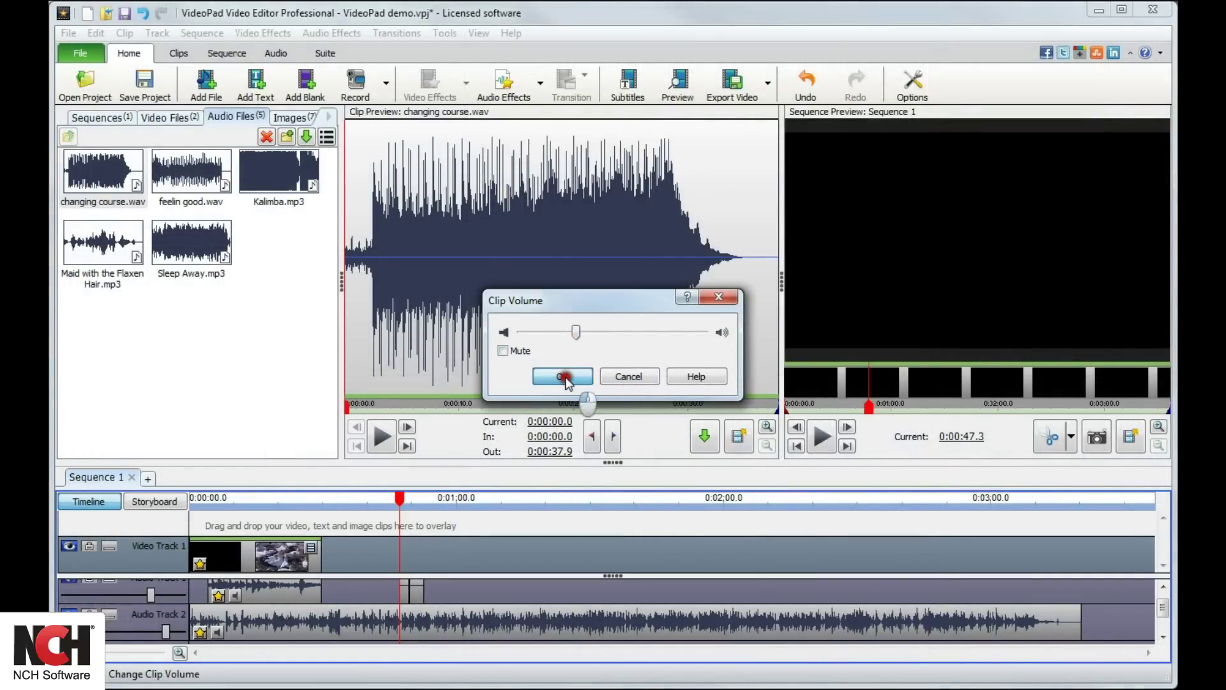
Step: Apply a 5-second fade-in to the Sleep Away.mp3 clip on Audio Track 2
right_click(505, 631)
left_click(554, 452)
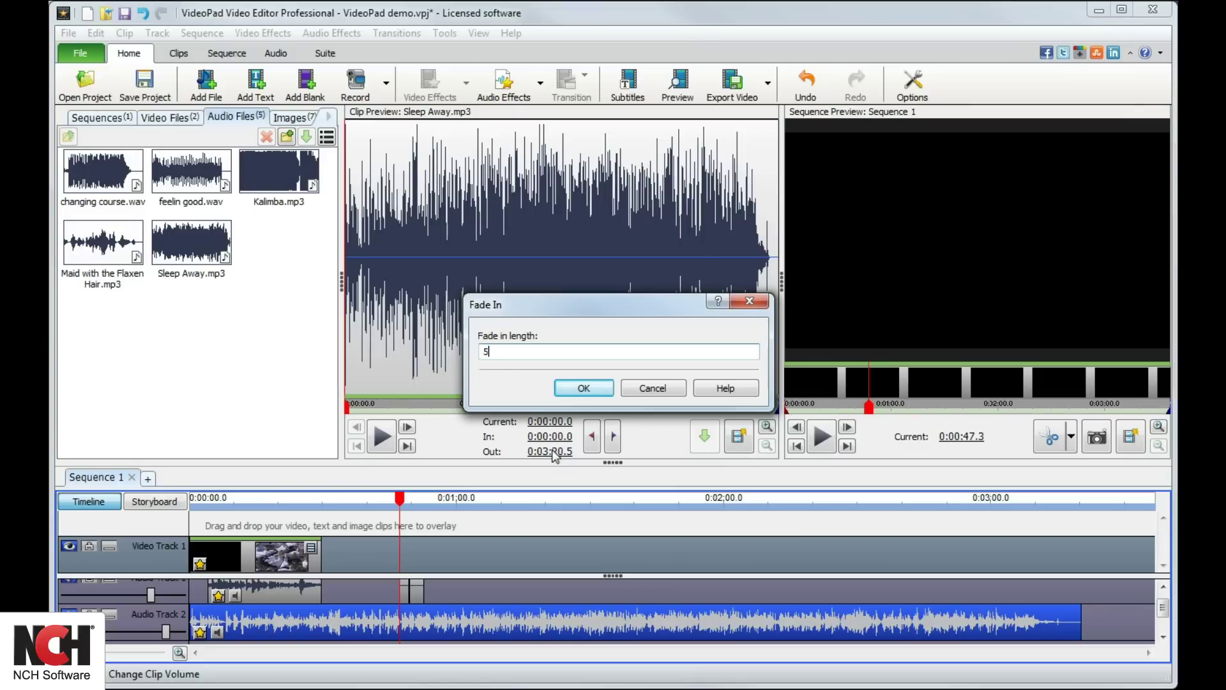
left_click(582, 388)
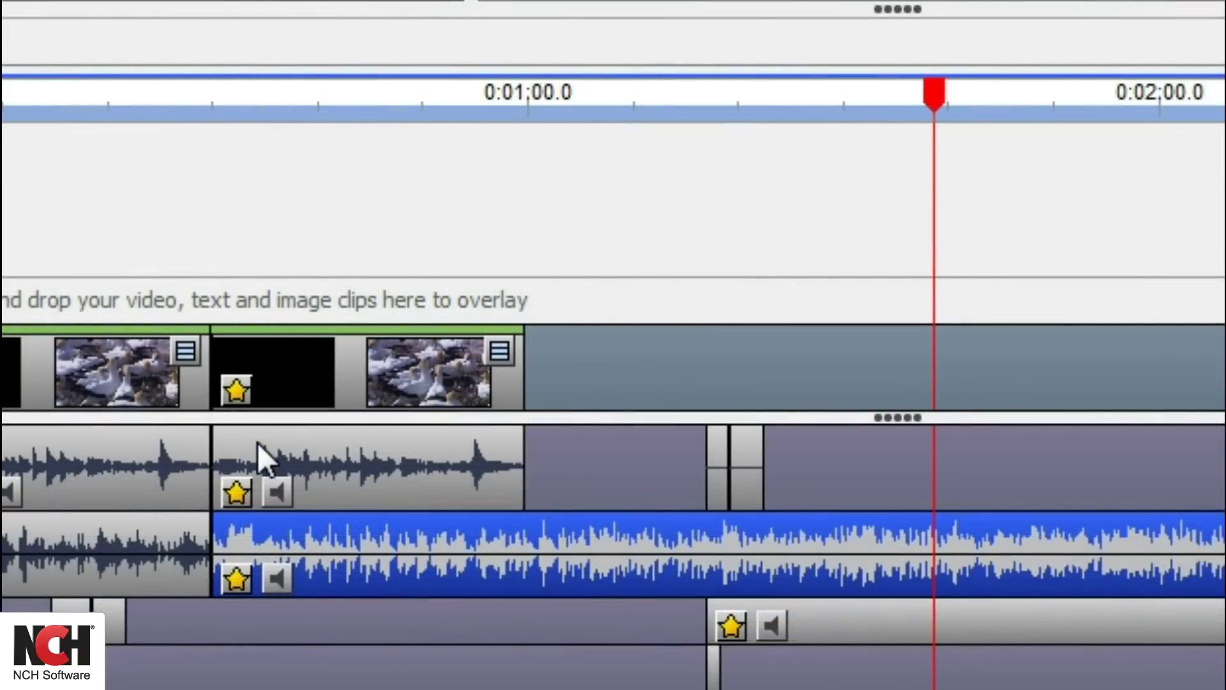
Step: Unlink the audio clip from its video and drag it slightly later along the track
right_click(258, 442)
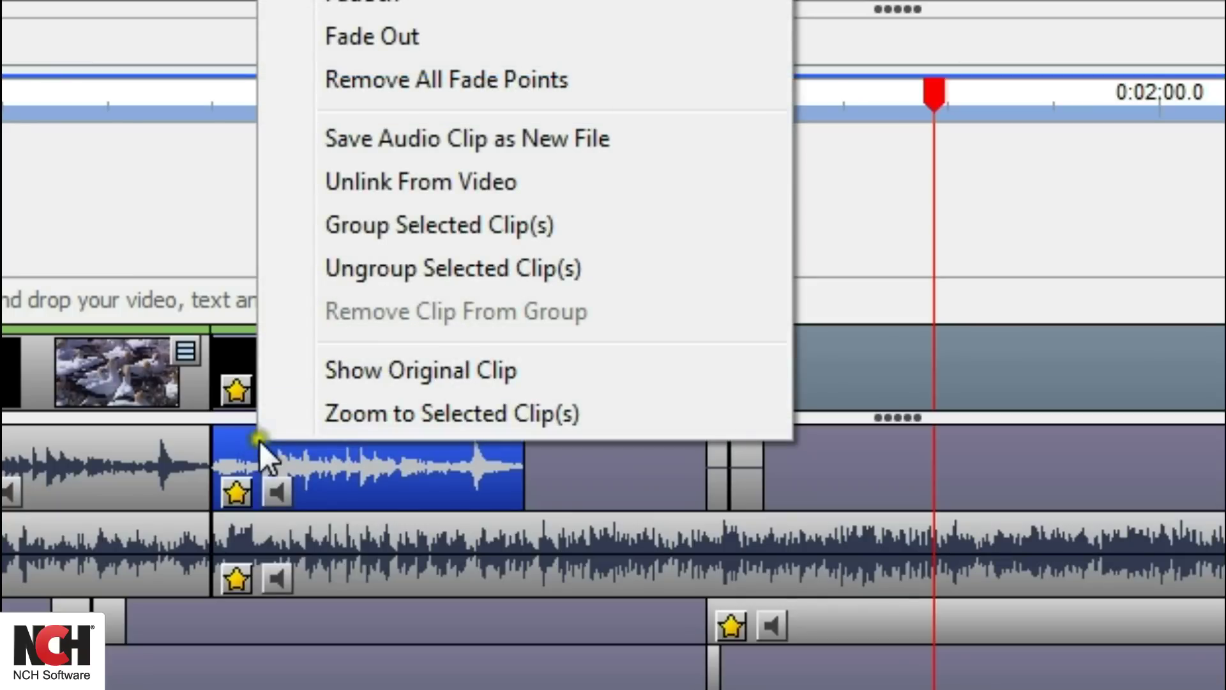
left_click(373, 171)
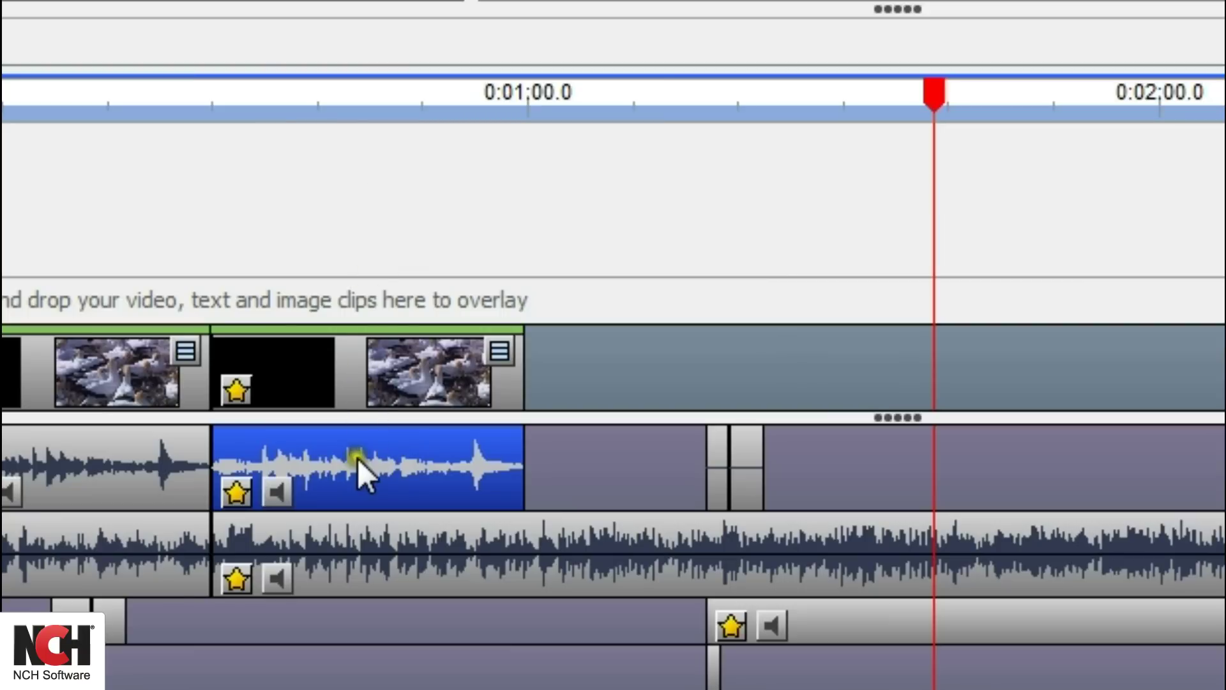
left_click_drag(358, 458, 417, 473)
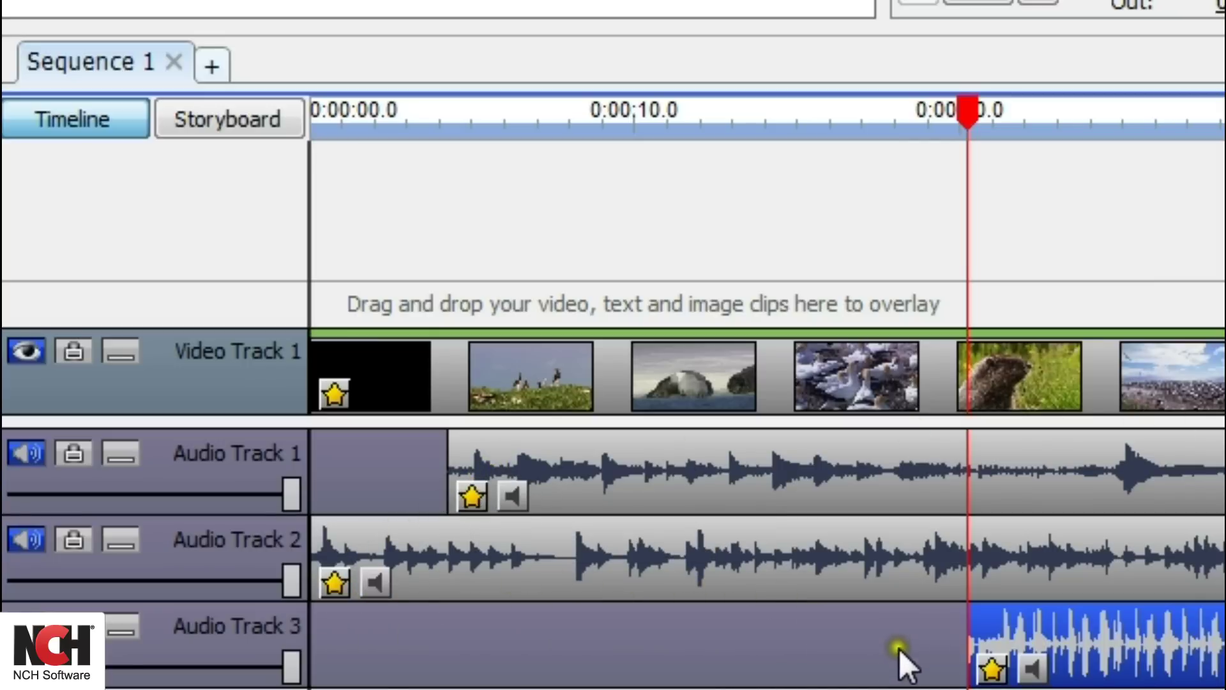
Step: Select the Wildlife.wmv clip on Audio Track 1 and open its Audio Effects window
left_click(586, 481)
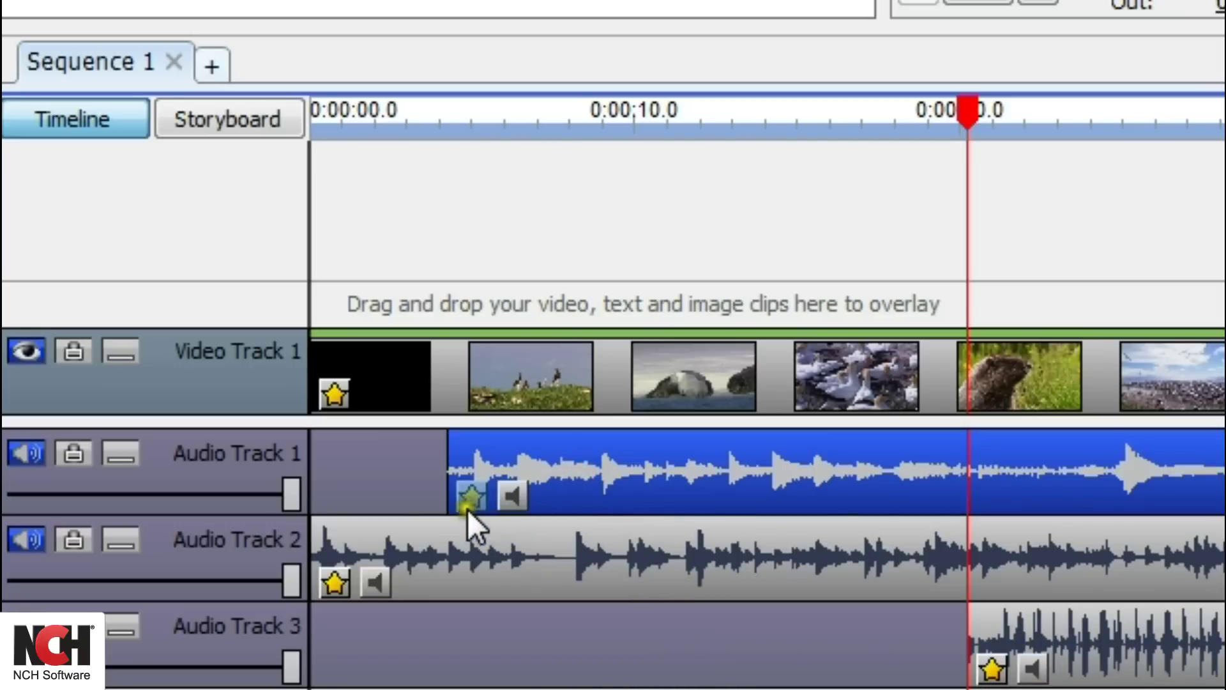
left_click(466, 491)
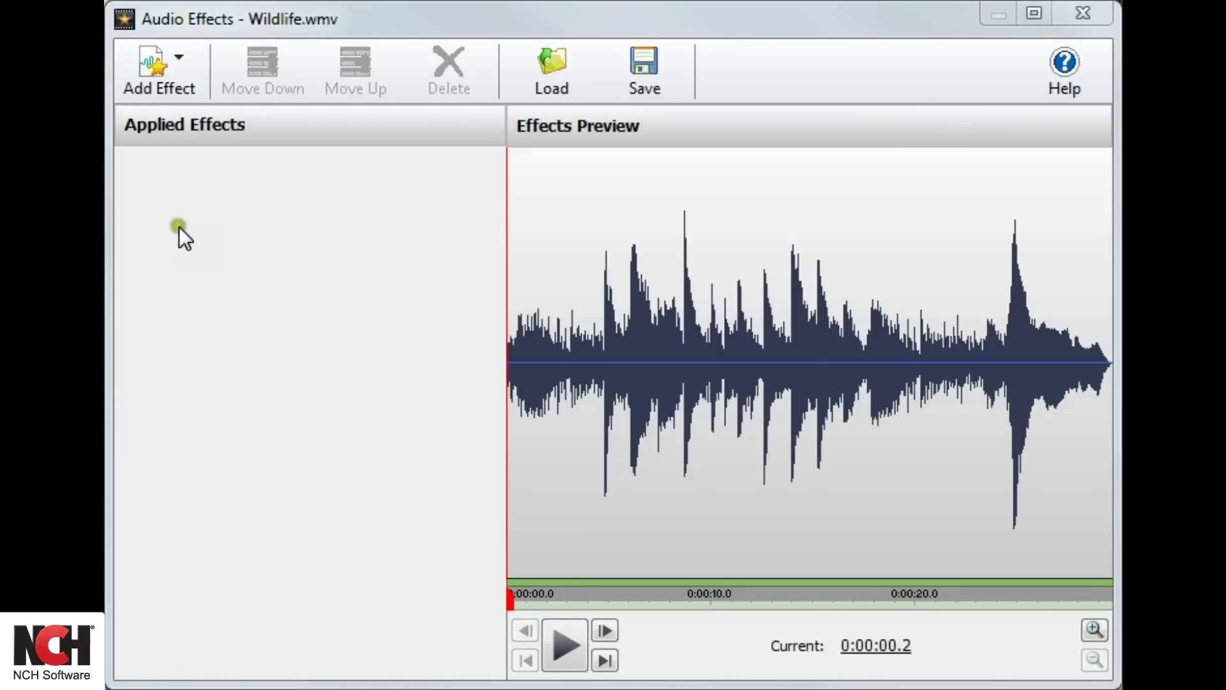
Step: Add an Amplify effect to Wildlife.wmv audio using the Half Volume preset
left_click(169, 63)
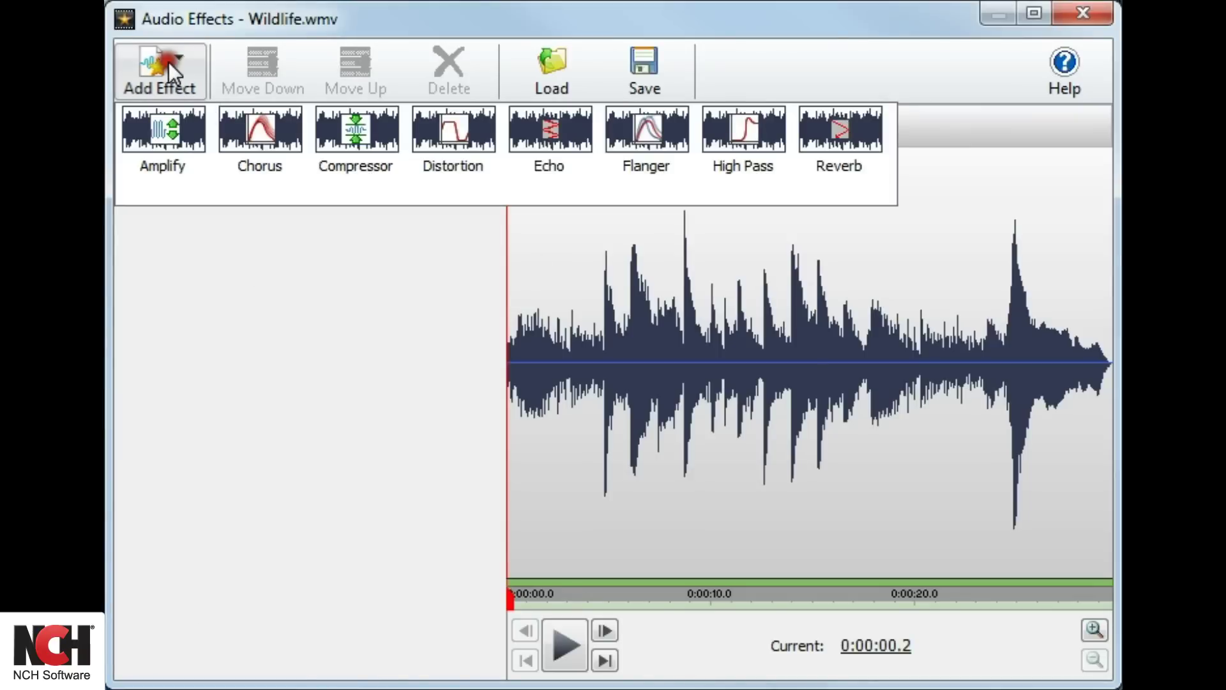
left_click(160, 152)
left_click(300, 253)
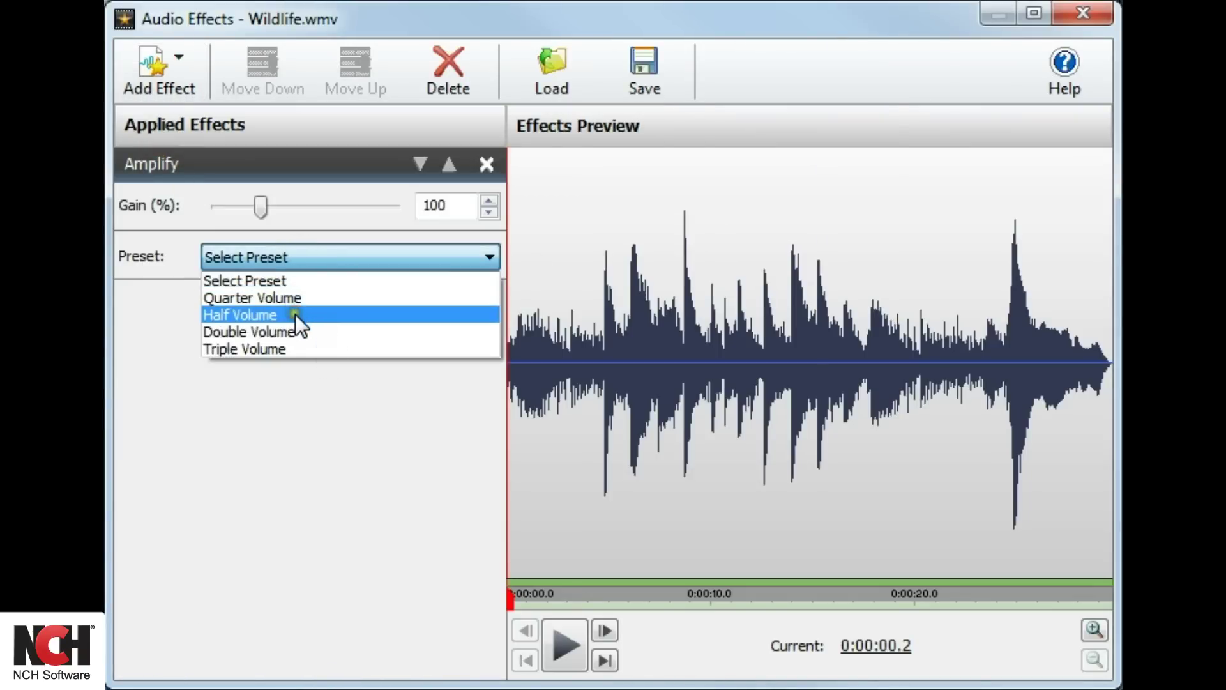
left_click(295, 315)
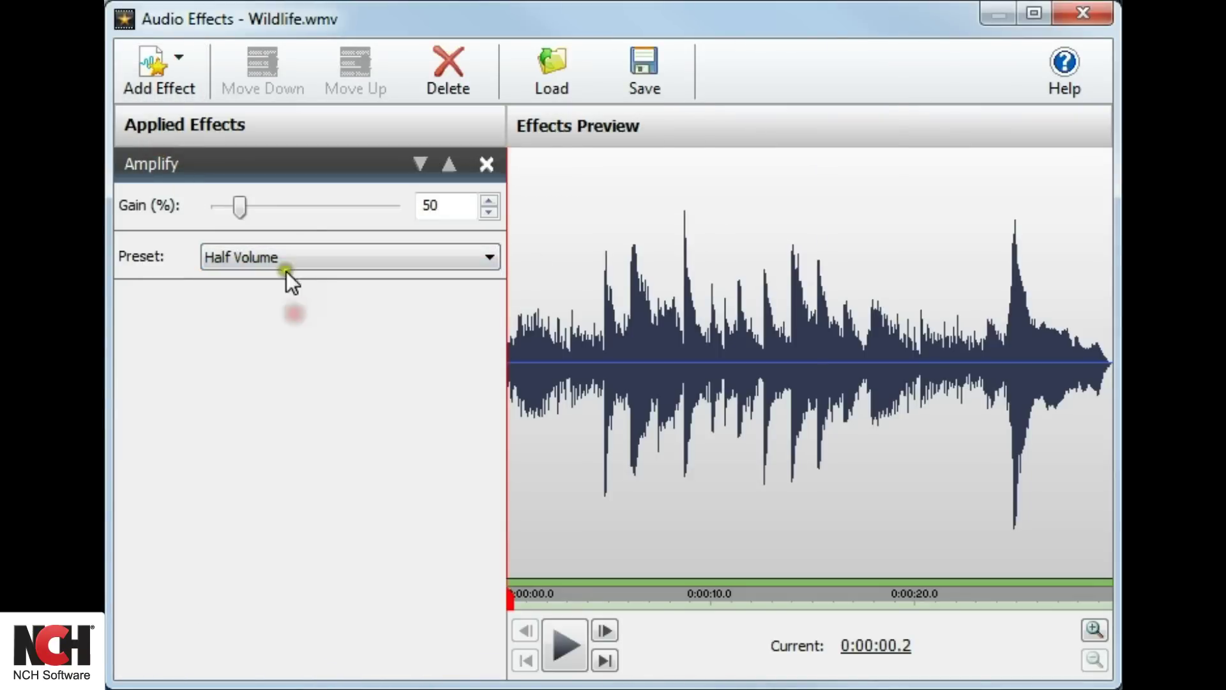
Step: Try an Echo effect with gain 70 and 121 ms time, then delete it and close the effects window
left_click(178, 70)
left_click(543, 144)
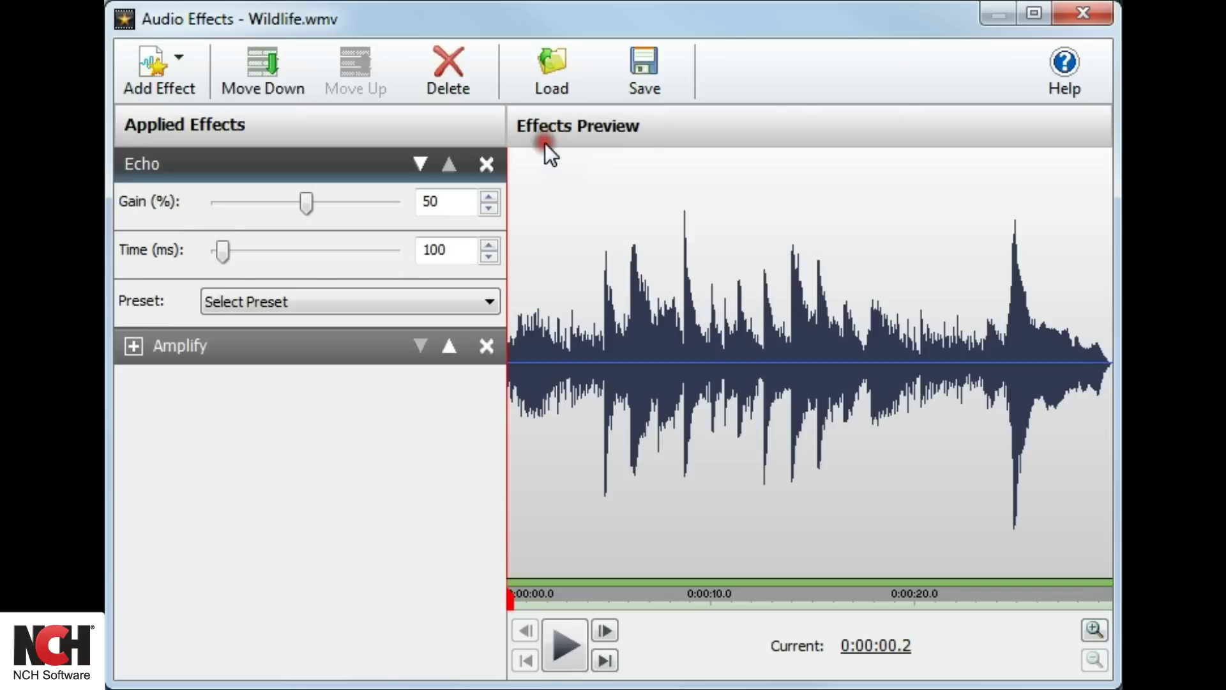
left_click_drag(307, 202, 326, 199)
left_click_drag(222, 251, 229, 252)
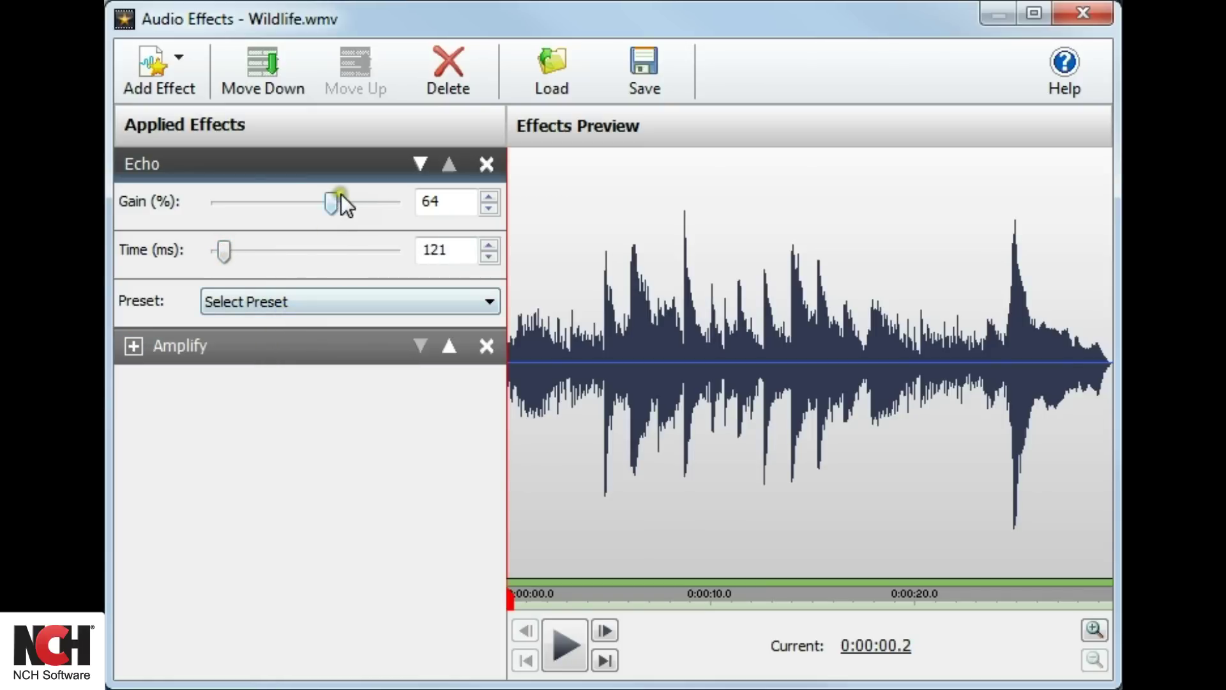
left_click_drag(339, 198, 346, 202)
left_click(485, 167)
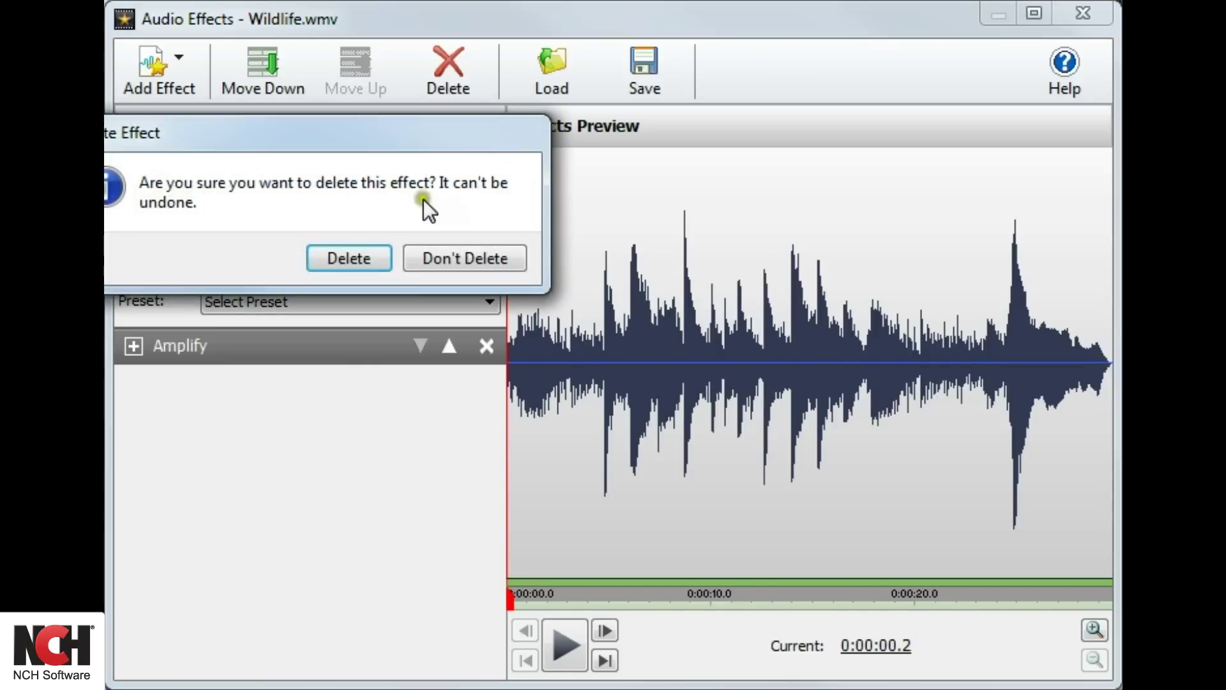
left_click(364, 259)
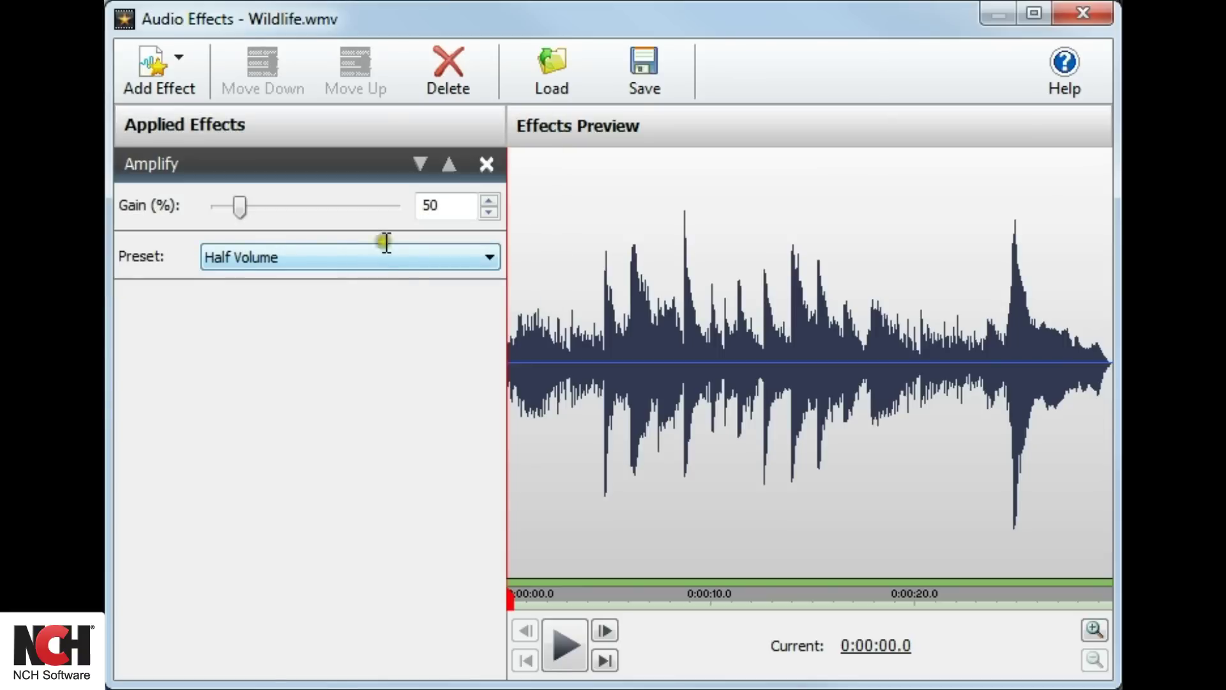
left_click(1096, 10)
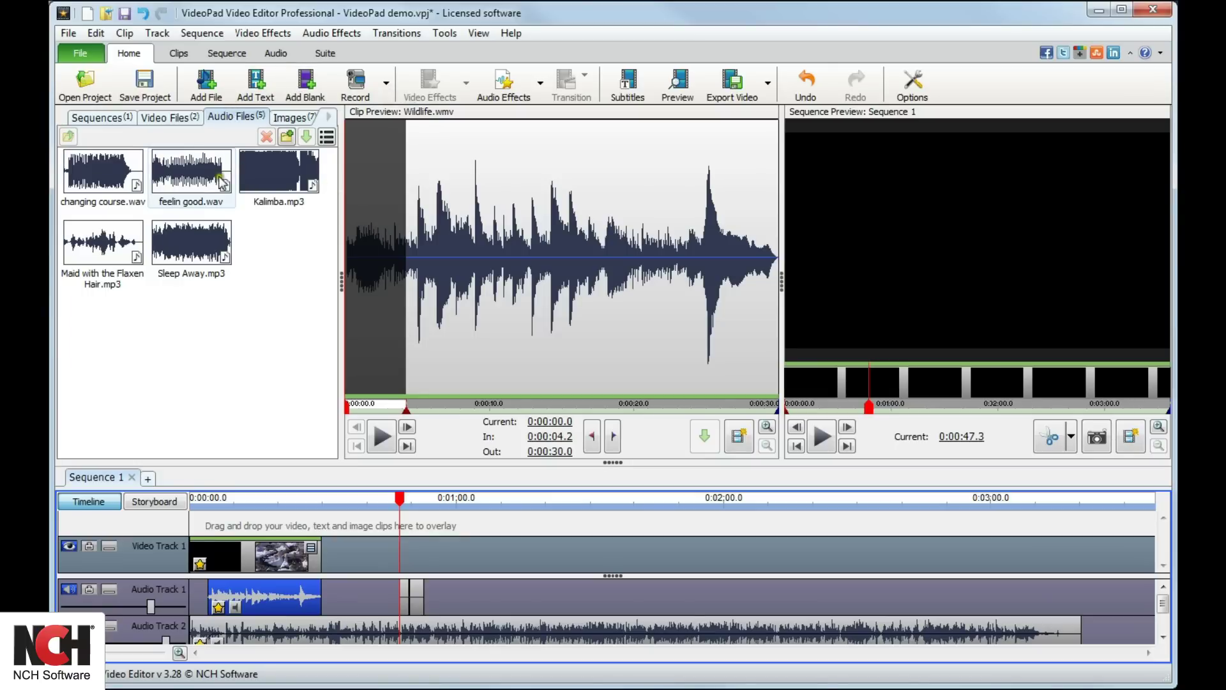
Step: Bring up the context menu for Kalimba.mp3 in the Audio Files bin to edit it with WavePad
right_click(253, 186)
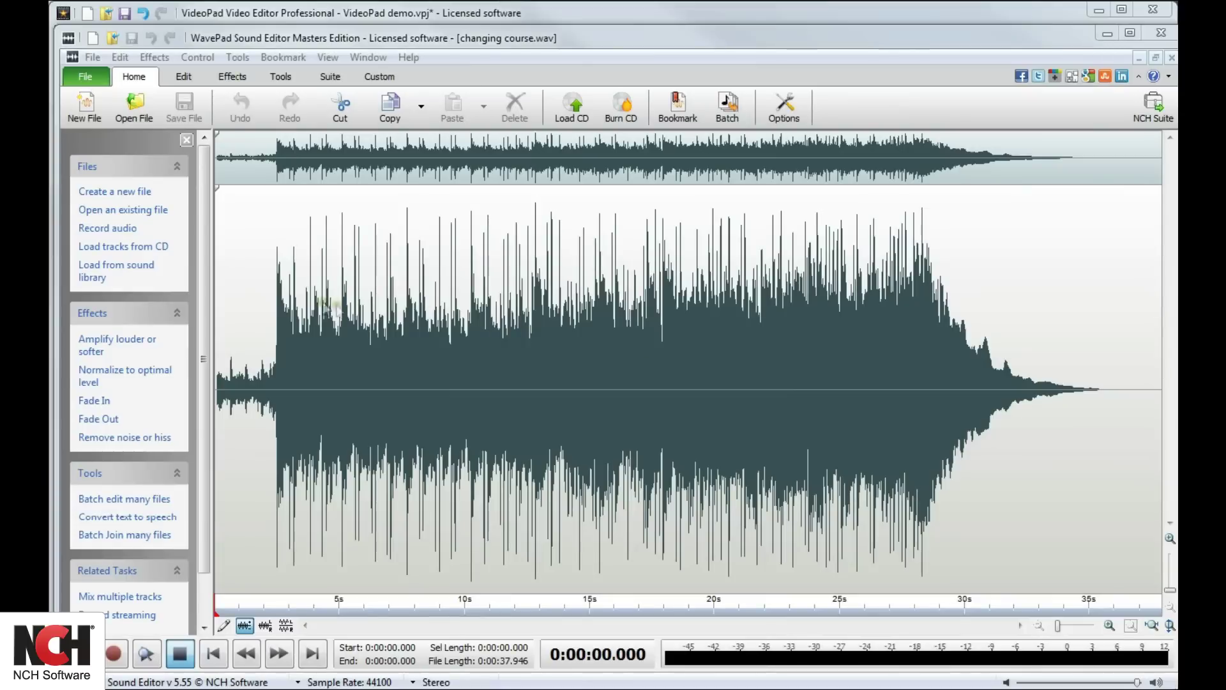
Step: Apply the Equalize effect to the whole changing course.wav recording
left_click(232, 76)
left_click(235, 108)
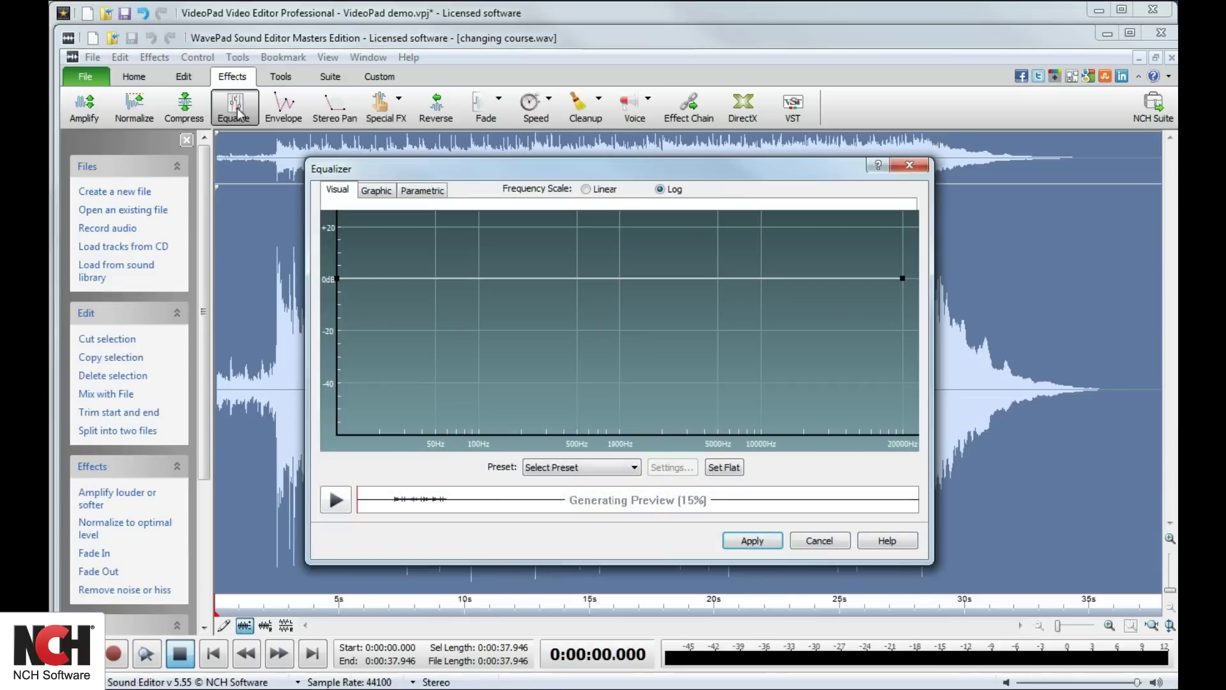
left_click(752, 541)
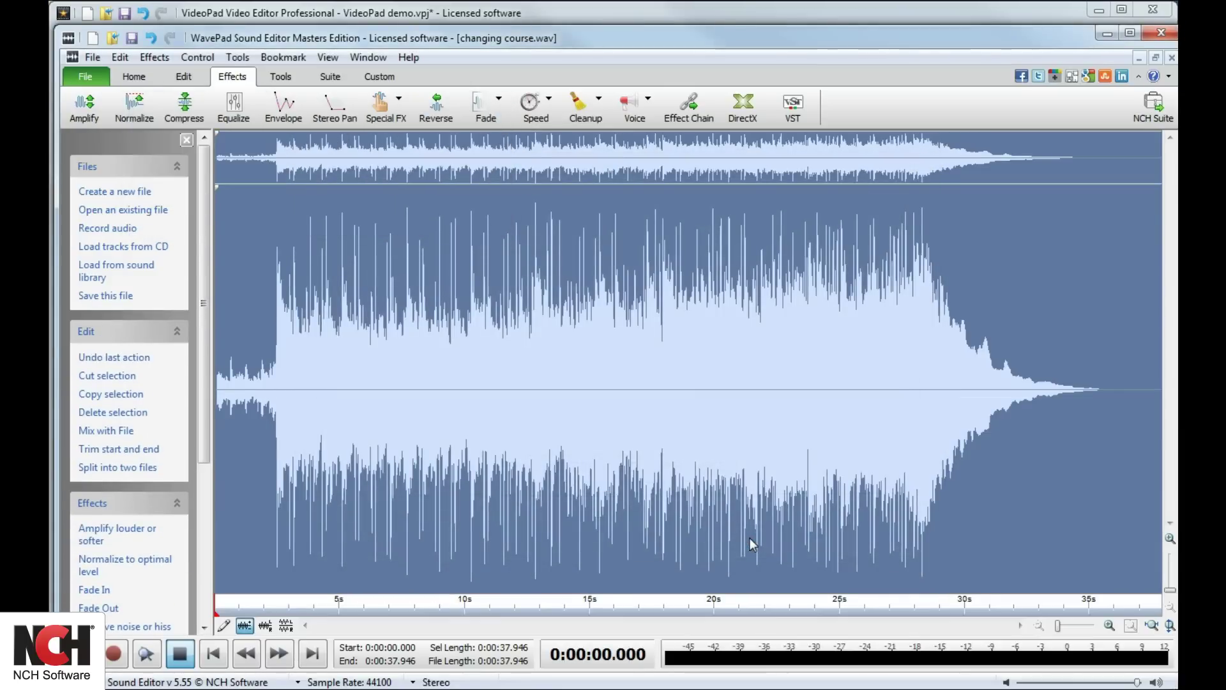
Step: Save changing course.wav, keeping its original format in Wave Settings
left_click(92, 57)
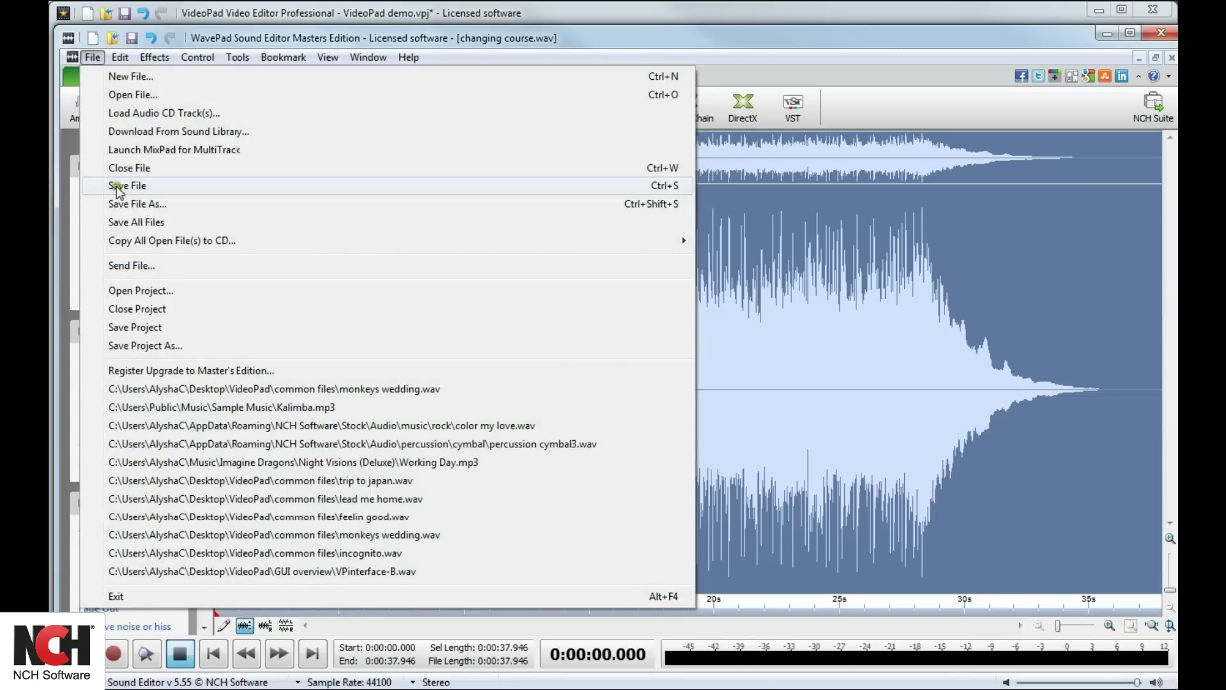
left_click(118, 186)
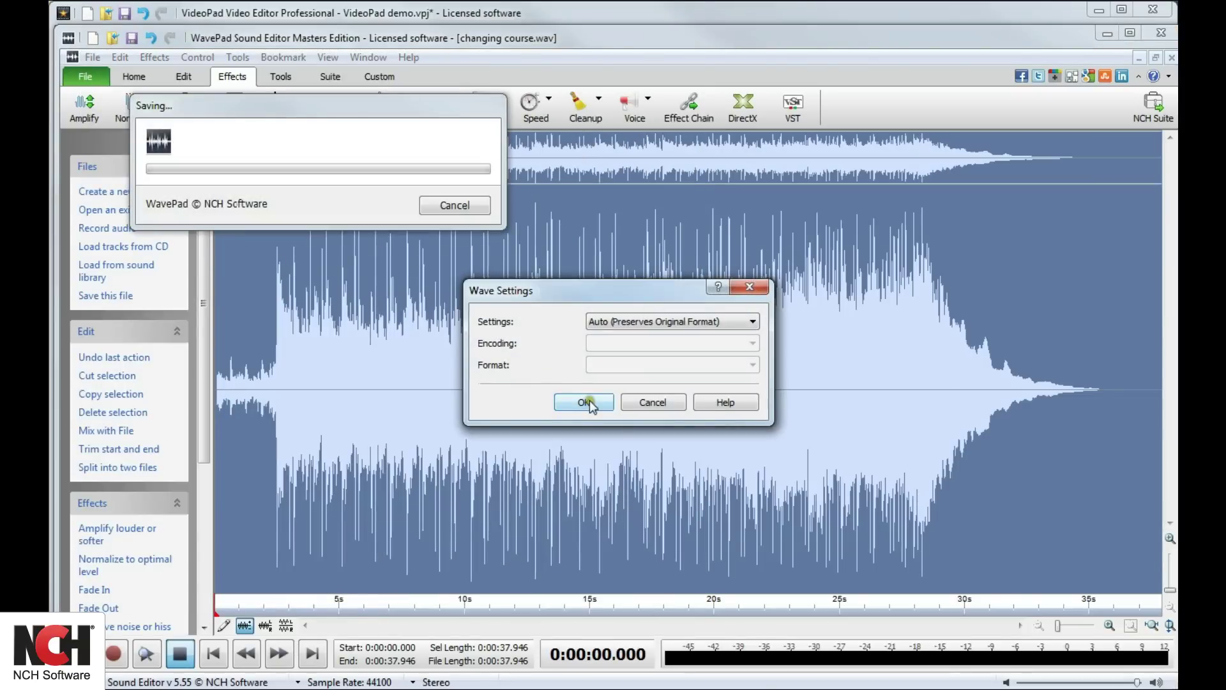
left_click(587, 402)
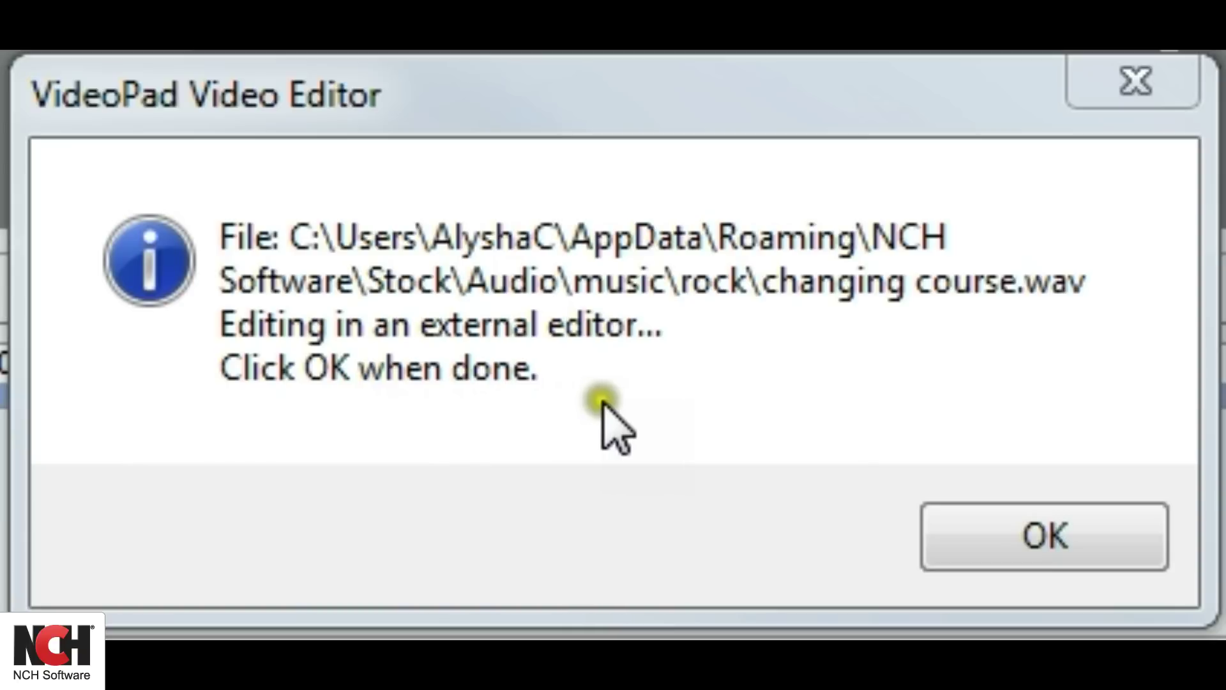
Step: Confirm the 'Editing in an external editor' notice so VideoPad reloads the edited audio
left_click(1029, 542)
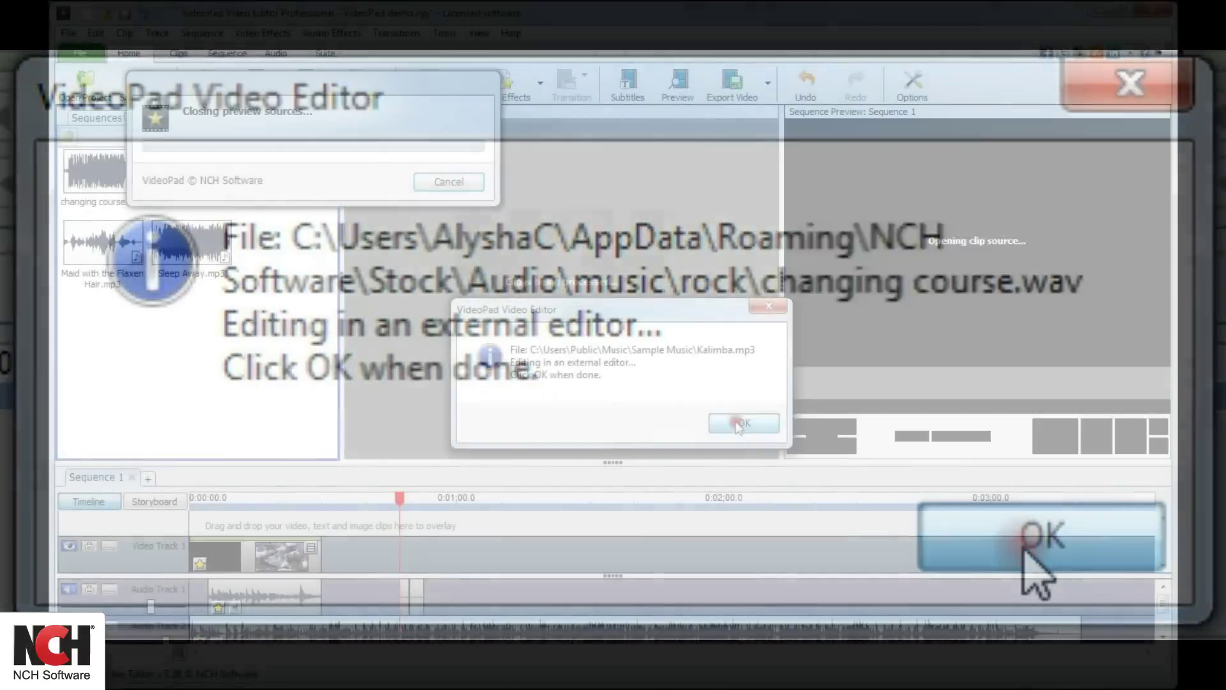